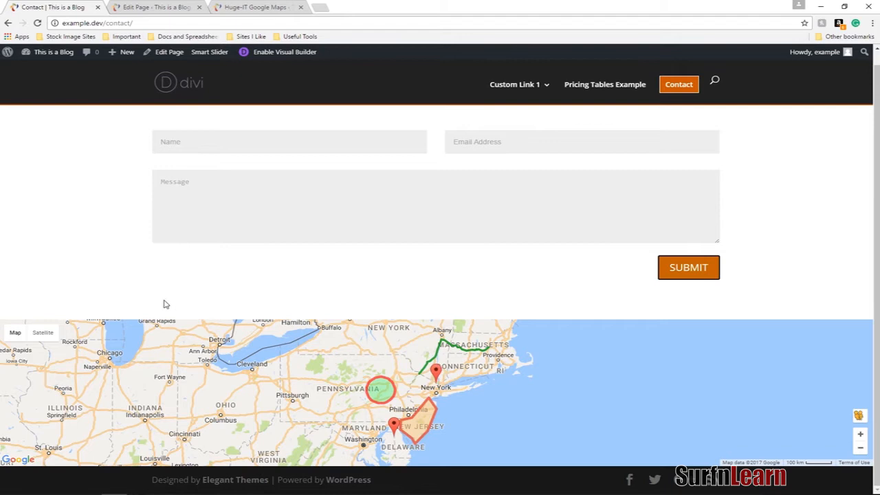
- Switch to the Huge-IT Google Maps page, open New Map for editing and expand its general options
left_click(254, 7)
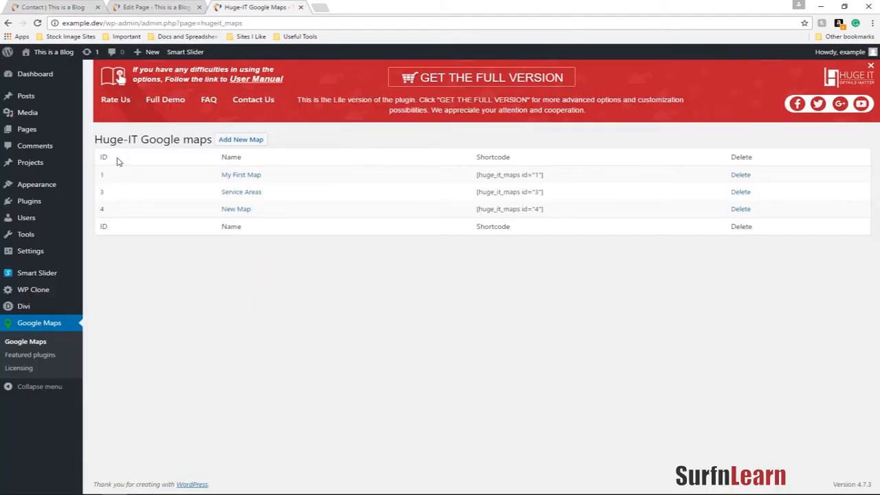
left_click(237, 209)
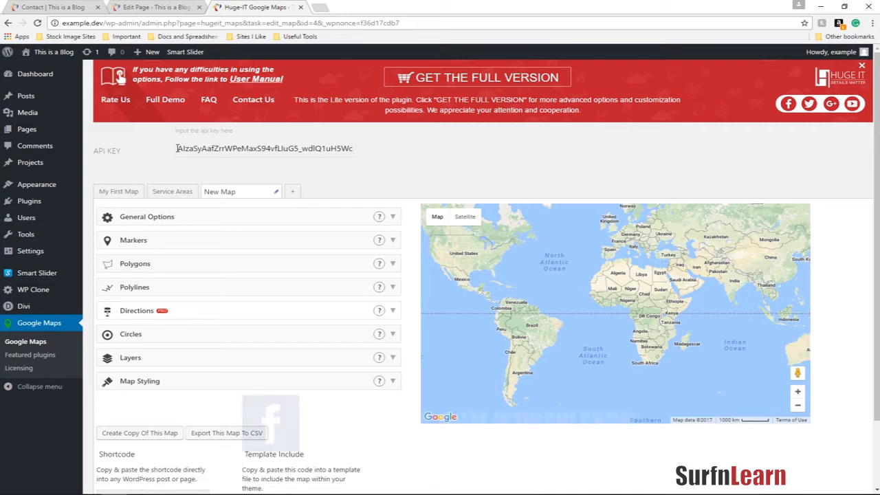
left_click(212, 217)
left_click_drag(294, 235, 216, 240)
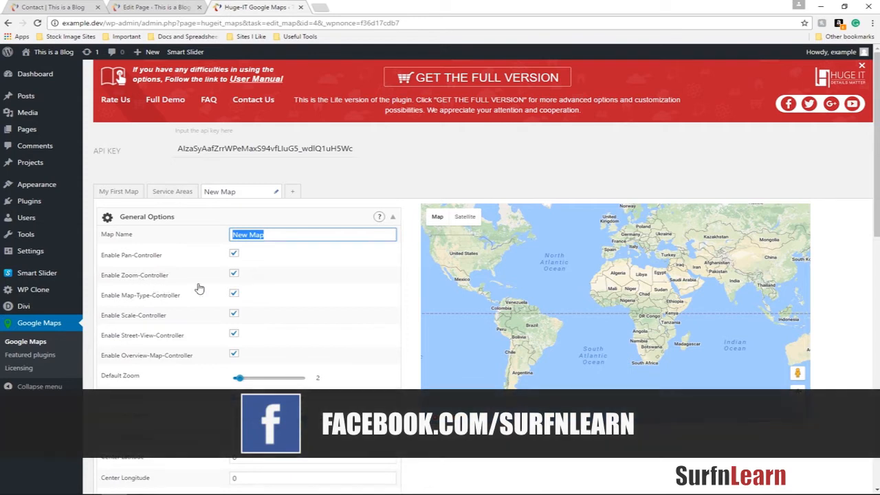
- Toggle the zoom controller off and back on, and disable the map-type controller
left_click(234, 274)
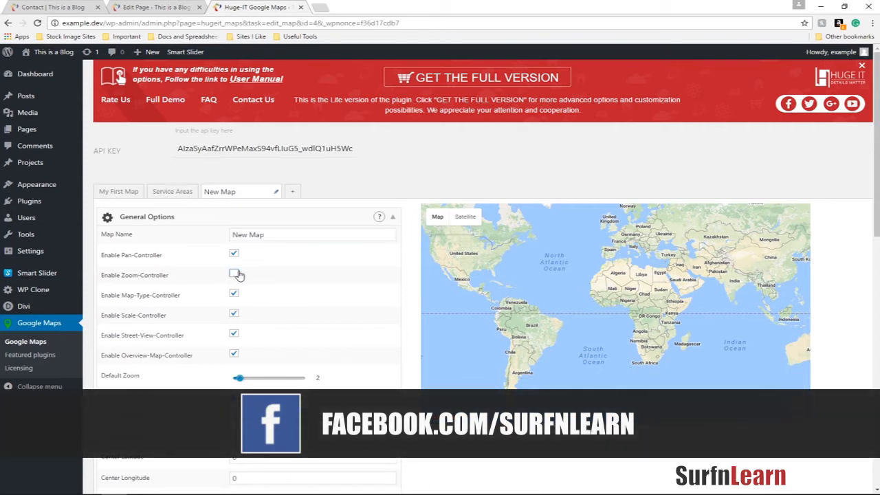
left_click(234, 274)
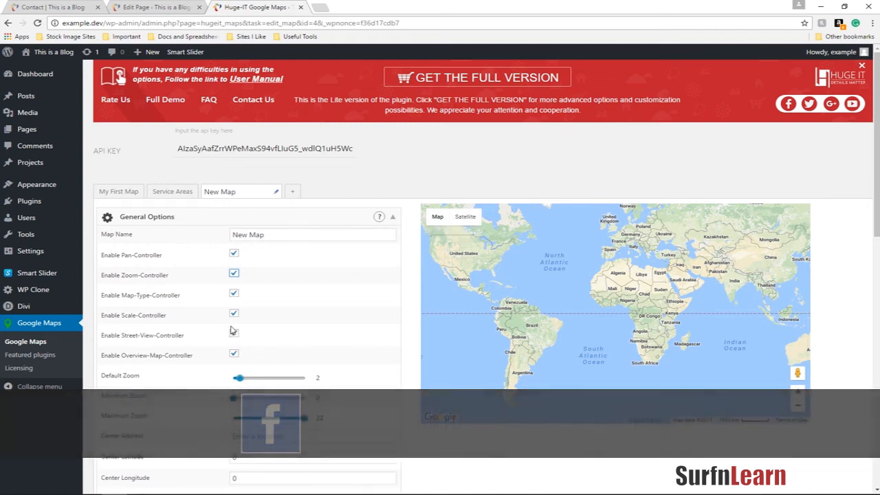
left_click(236, 295)
left_click(234, 294)
left_click(234, 294)
- Set the default zoom to 7 and center the map on Orange County, CA, United States
scroll(283, 289, "down", 2)
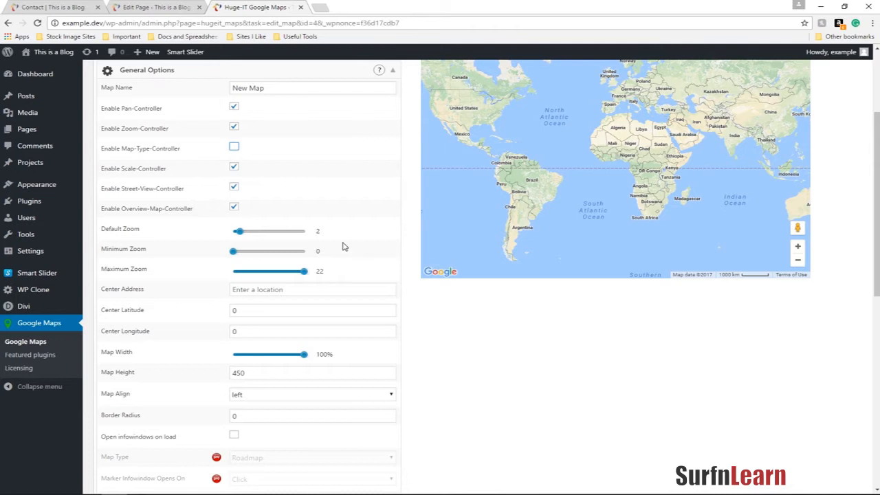
left_click_drag(240, 234, 259, 241)
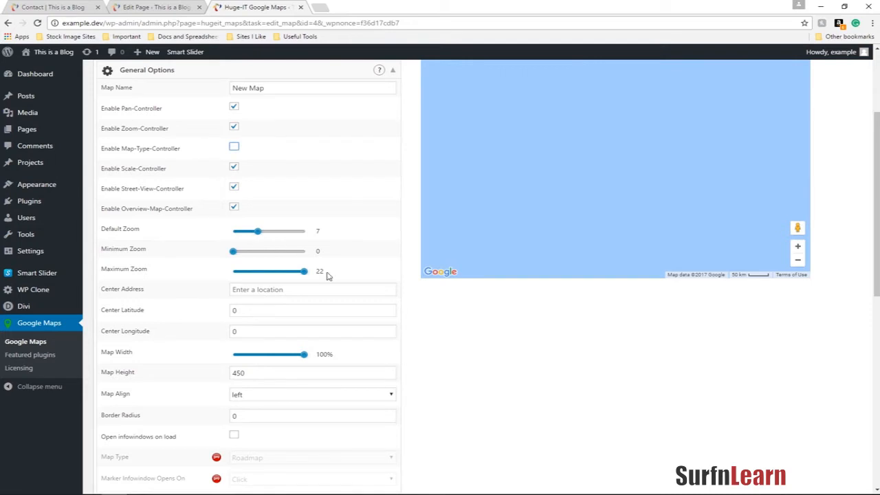
left_click(318, 293)
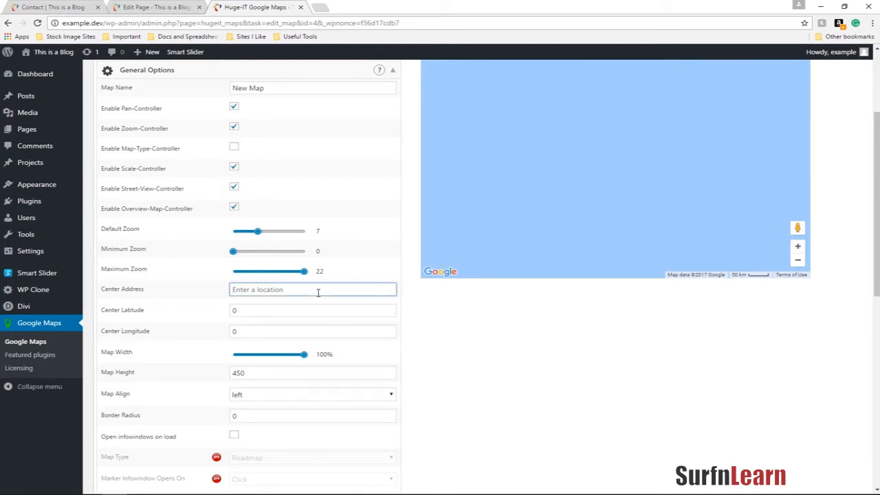
type("Orange ")
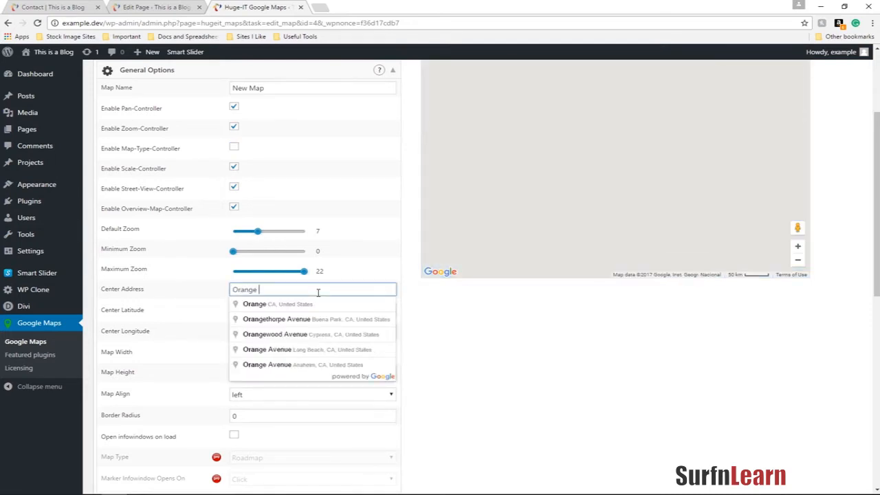
type("County")
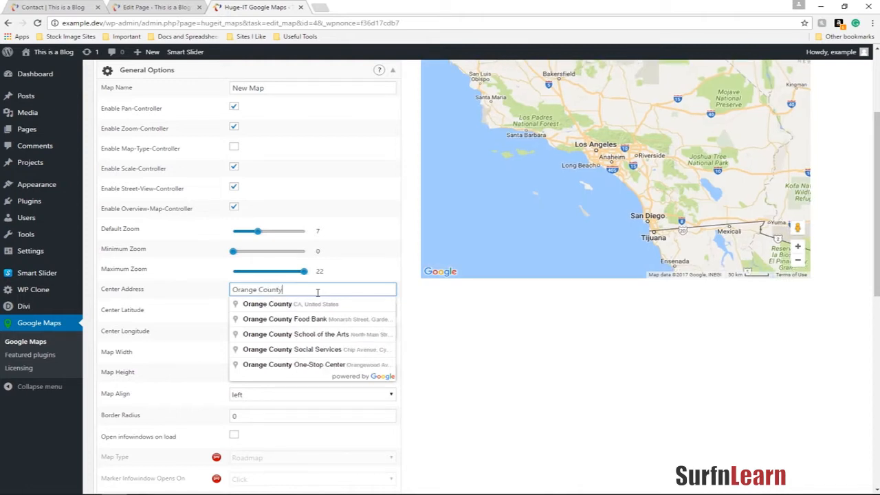
left_click(346, 306)
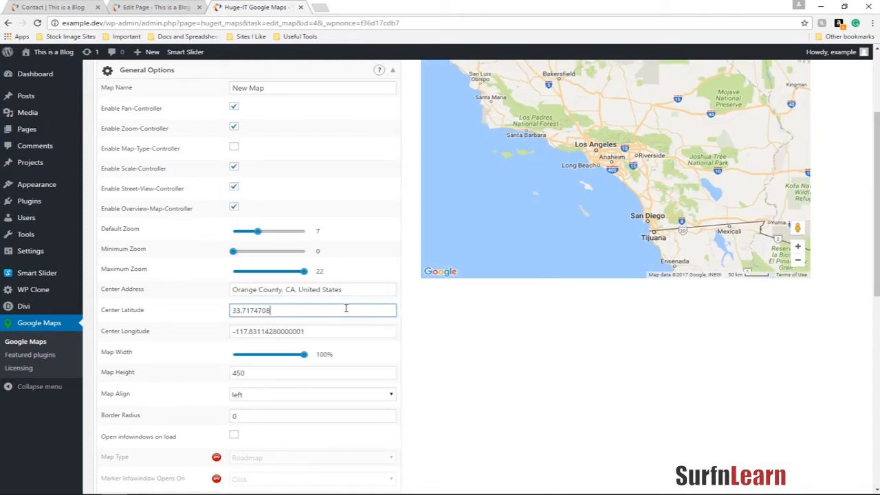
- Set the default zoom to 10, the minimum zoom to 6 and the maximum zoom to 16
mouse_move(257, 232)
left_mouse_down()
mouse_move(271, 239)
mouse_move(264, 241)
left_mouse_up()
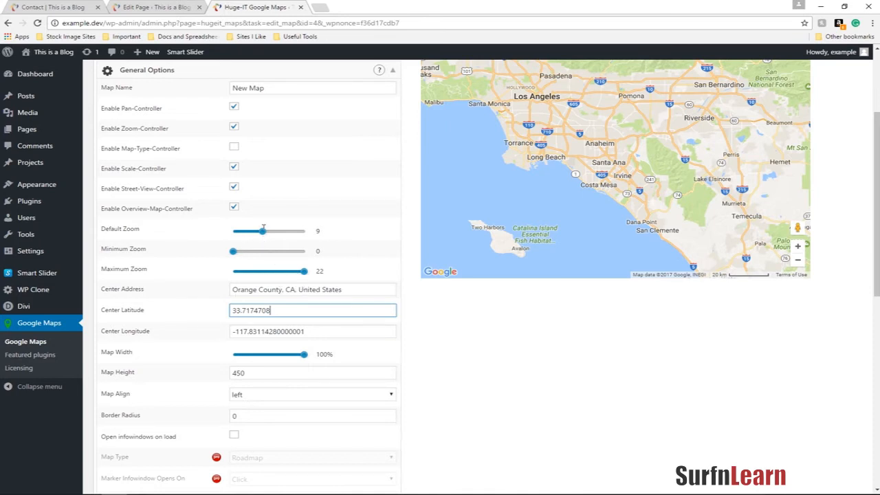
left_click_drag(264, 237, 267, 237)
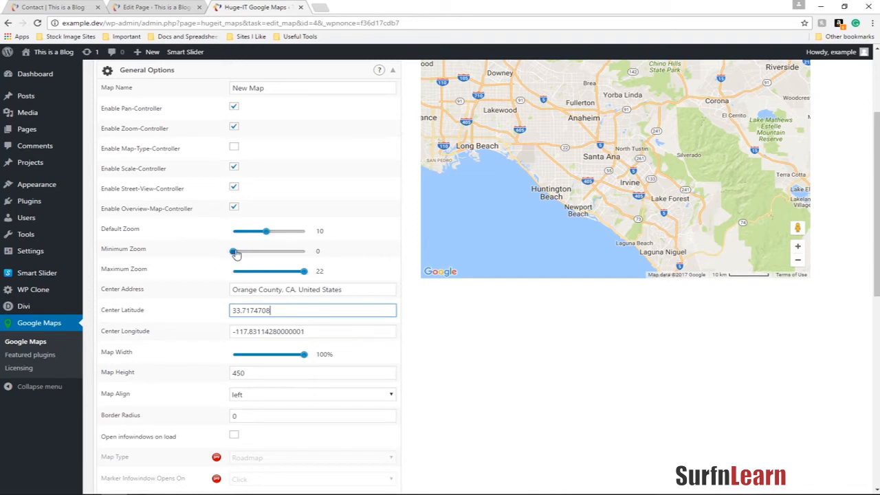
left_click_drag(235, 254, 254, 256)
left_click_drag(304, 272, 288, 275)
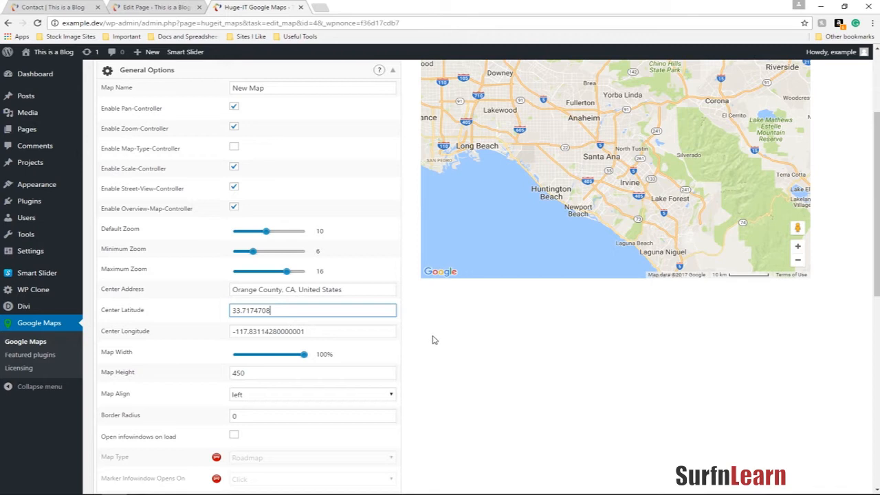
- Set the map alignment to center and the border radius to 30, saving the general options
scroll(433, 339, "down", 1)
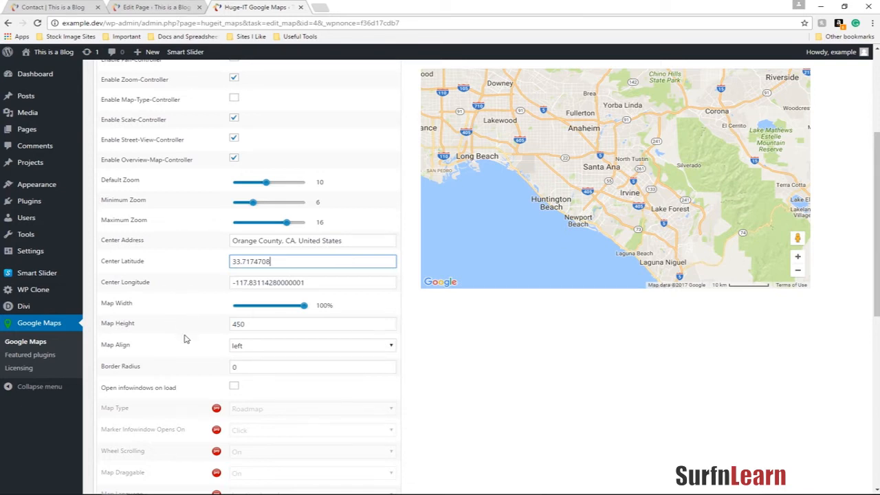
scroll(446, 350, "down", 1)
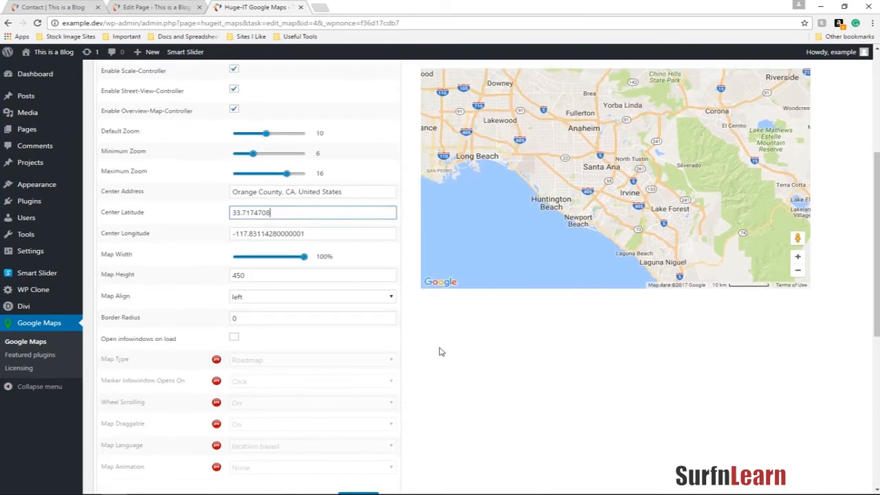
left_click(276, 299)
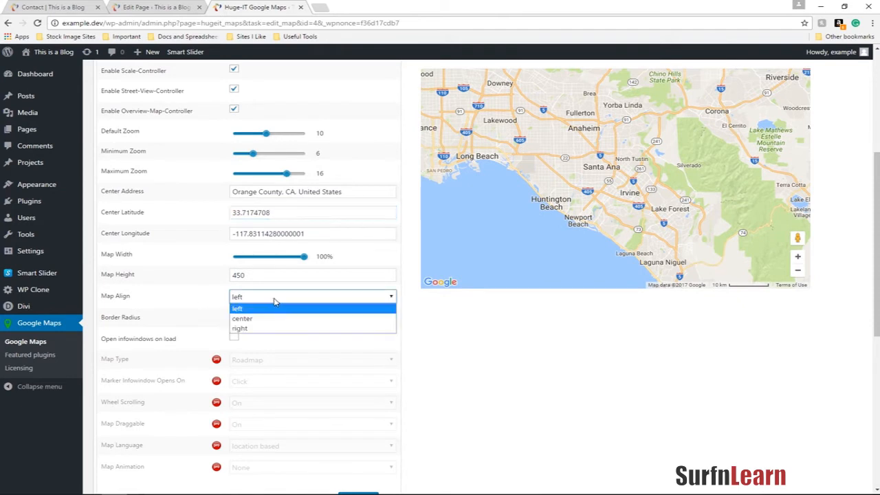
left_click(282, 319)
left_click(295, 321)
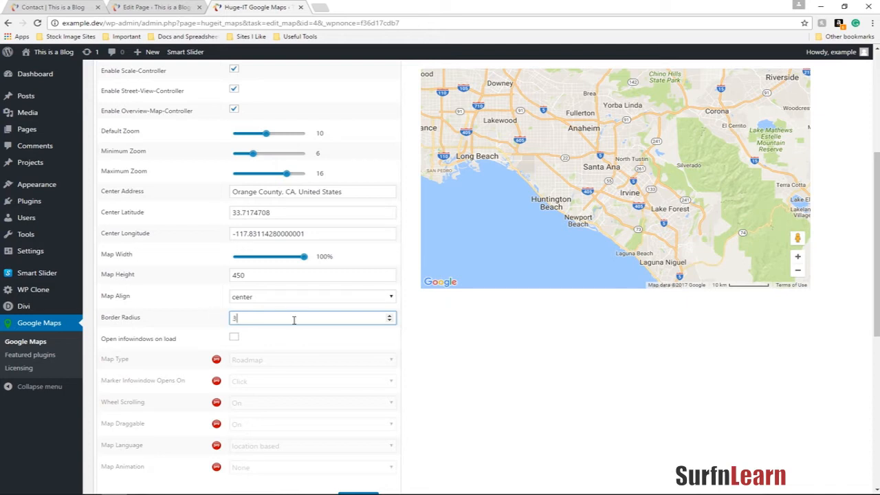
scroll(477, 352, "down", 3)
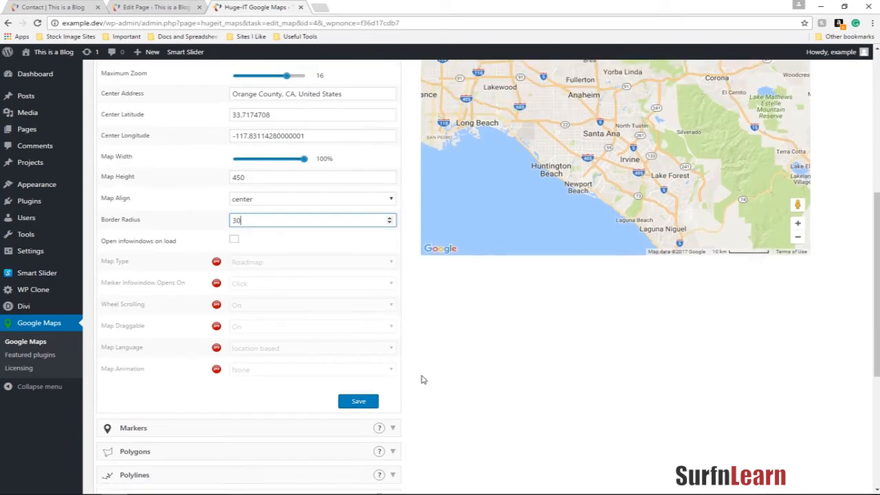
left_click(378, 401)
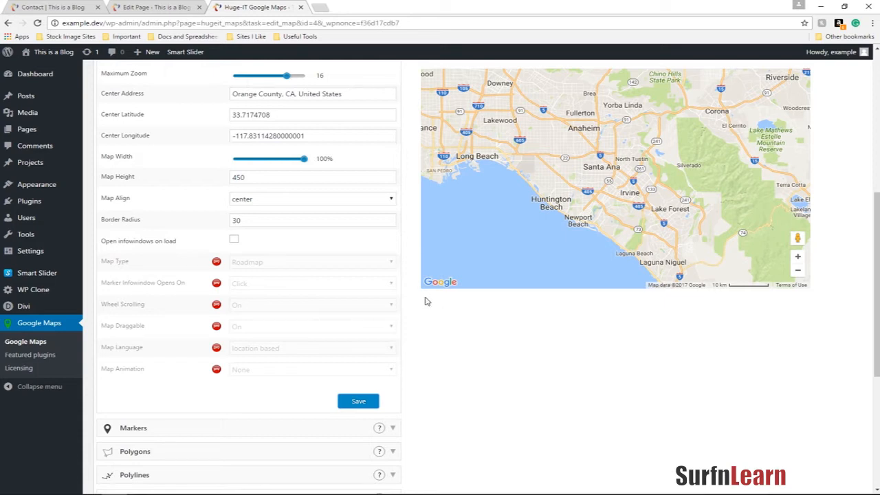
left_click(358, 403)
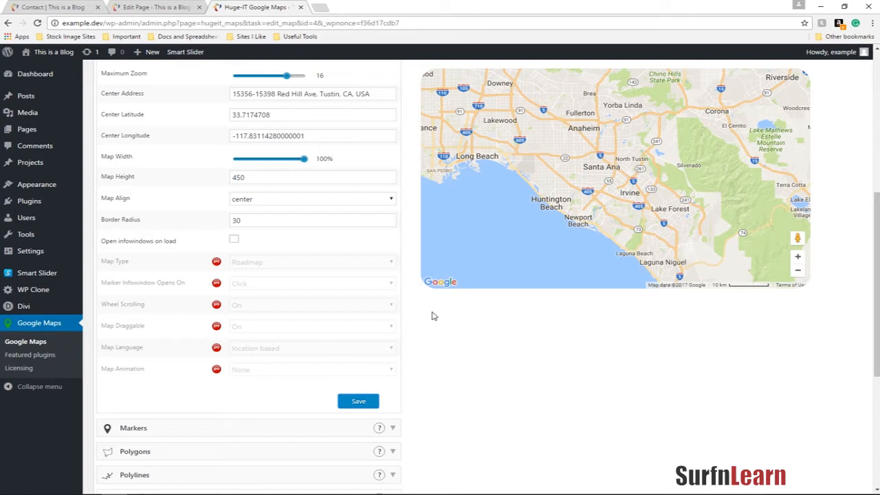
- Set the border radius to 0, save the map and collapse its general options
double_click(262, 223)
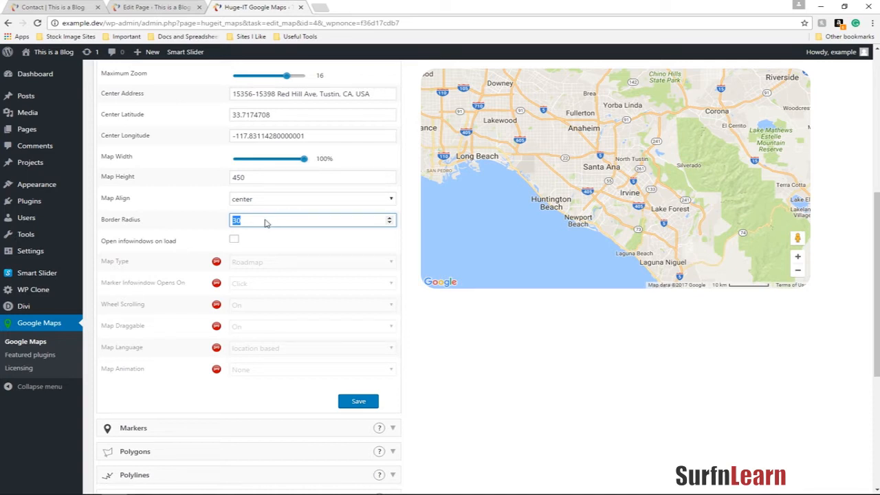
left_click(576, 363)
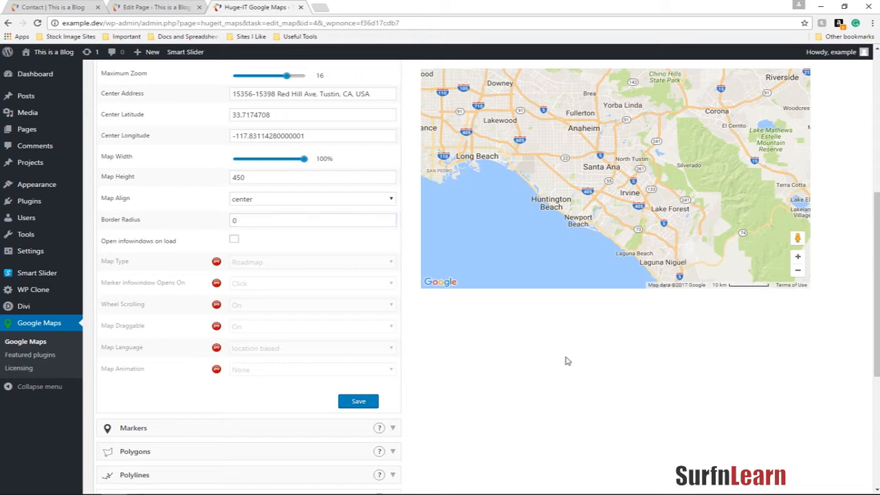
scroll(349, 341, "down", 3)
left_click(356, 304)
scroll(418, 360, "down", 2)
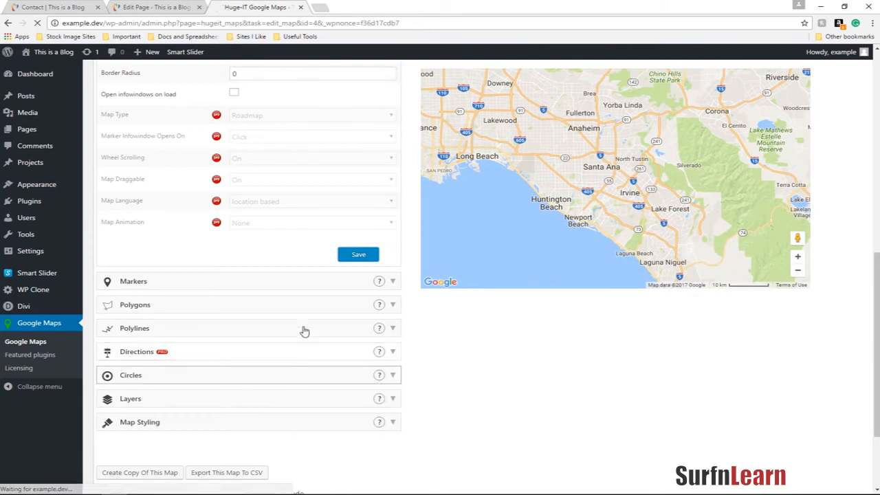
scroll(310, 281, "up", 8)
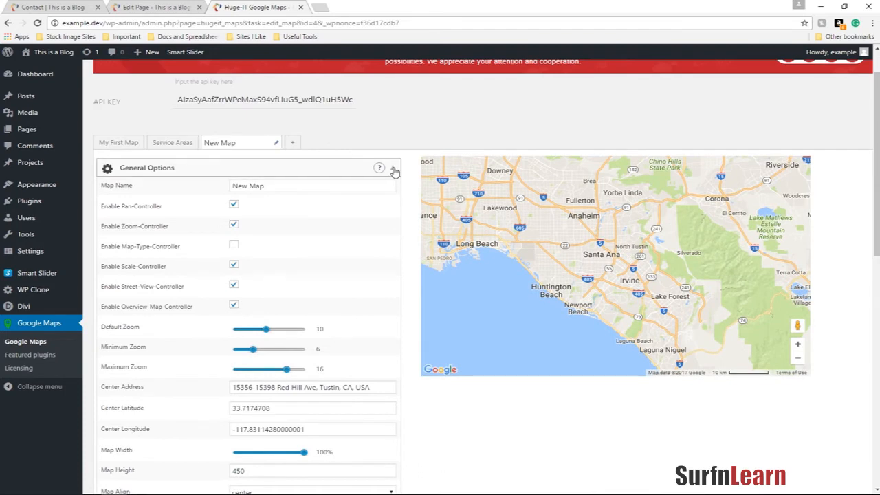
left_click(393, 170)
- Start a new marker on the map and locate it at Huntington Beach, CA, United States
left_click(393, 241)
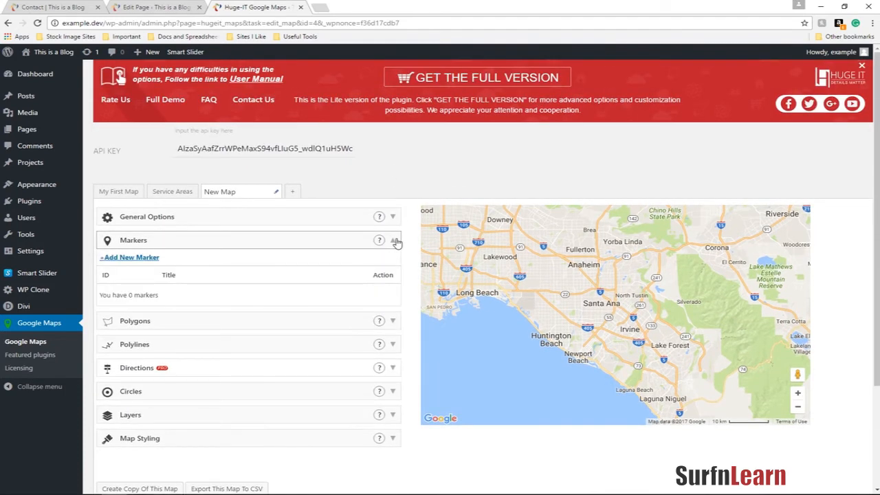
left_click(130, 257)
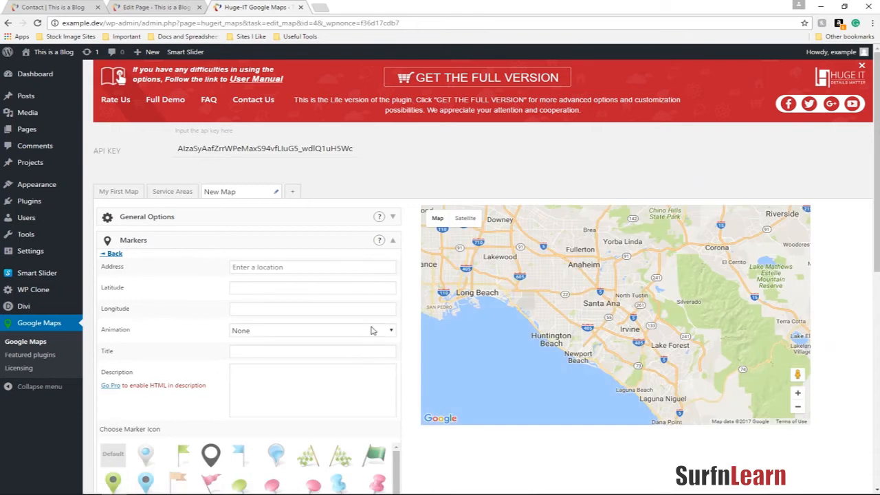
left_click(285, 265)
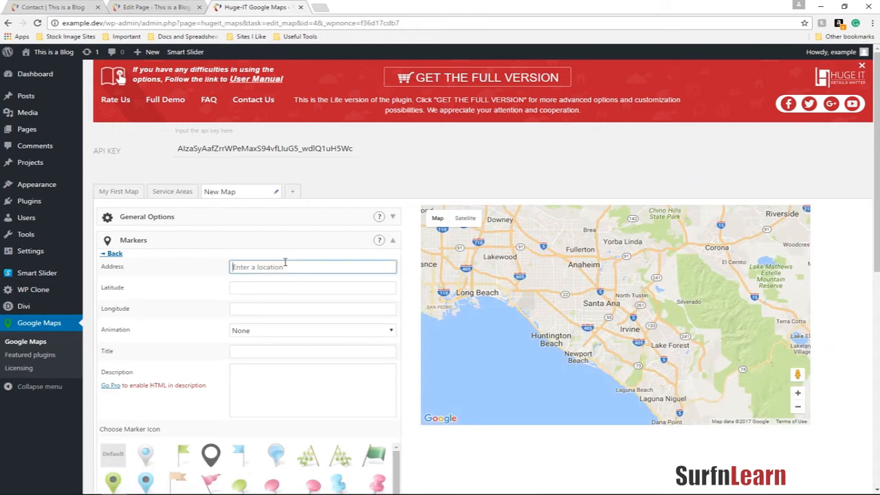
type("Huntington")
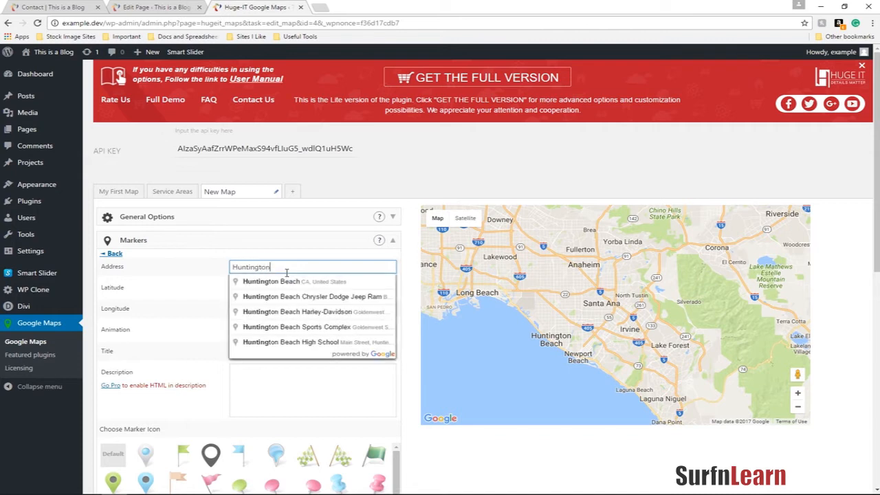
left_click(286, 282)
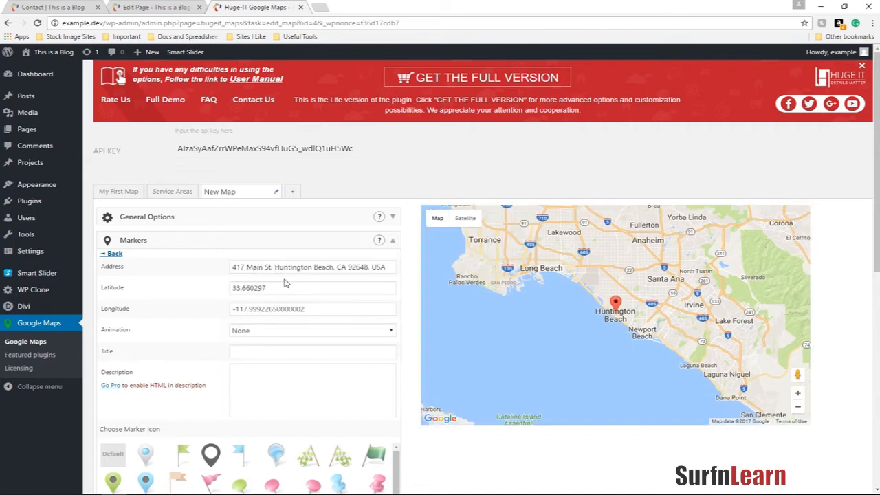
- Try the Bounce and Drop animations on the marker, reset the animation to None, and collapse the marker settings without saving
left_click(282, 332)
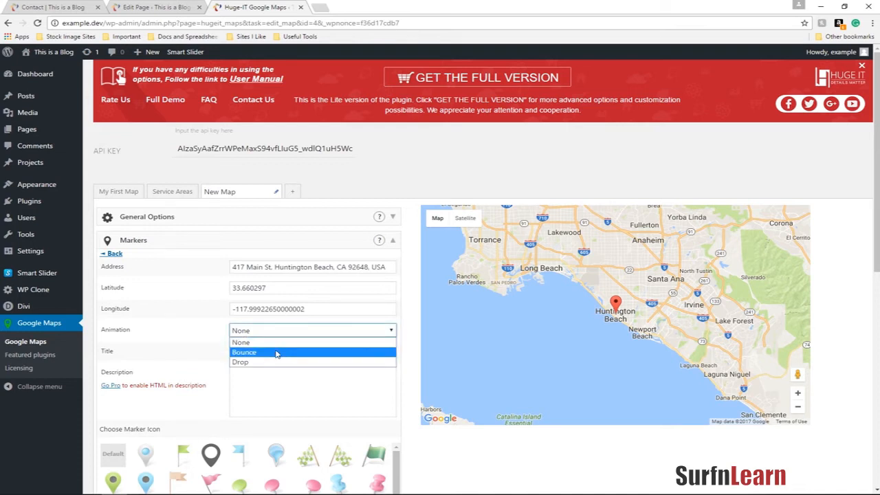
left_click(275, 353)
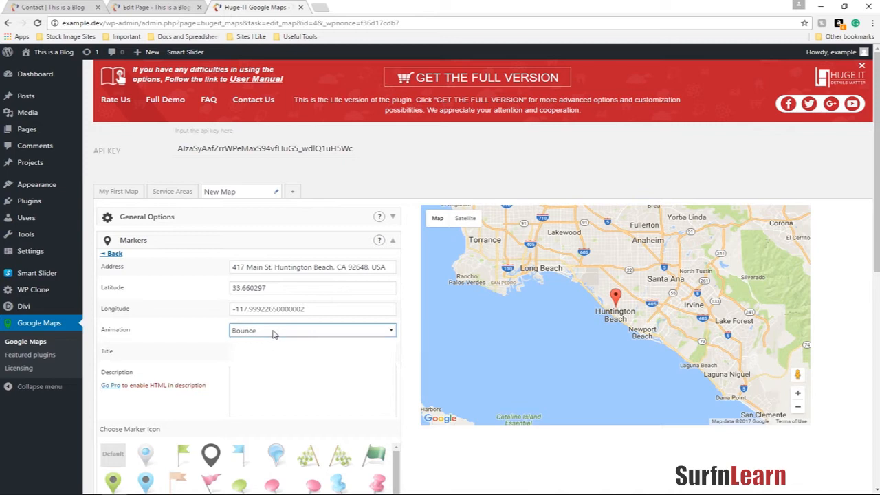
left_click(276, 335)
left_click(277, 362)
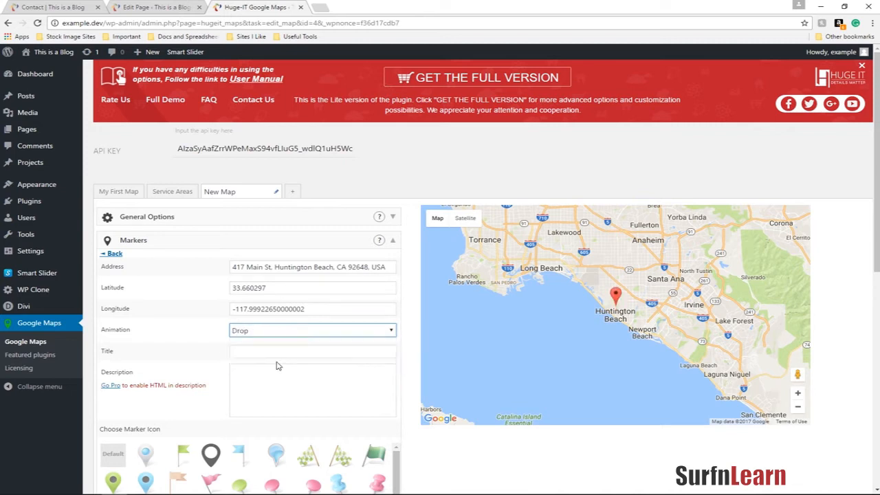
left_click(279, 335)
left_click(281, 344)
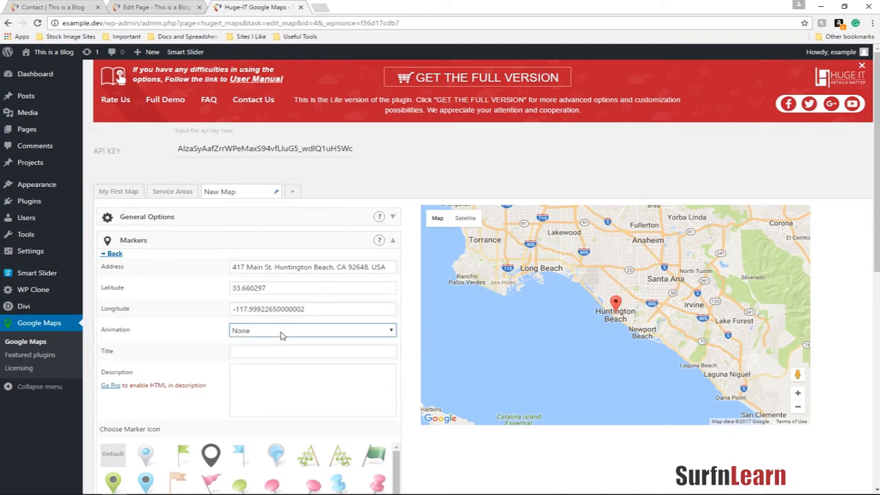
left_click(280, 336)
left_click(305, 363)
left_click(297, 335)
left_click(297, 342)
left_click(392, 241)
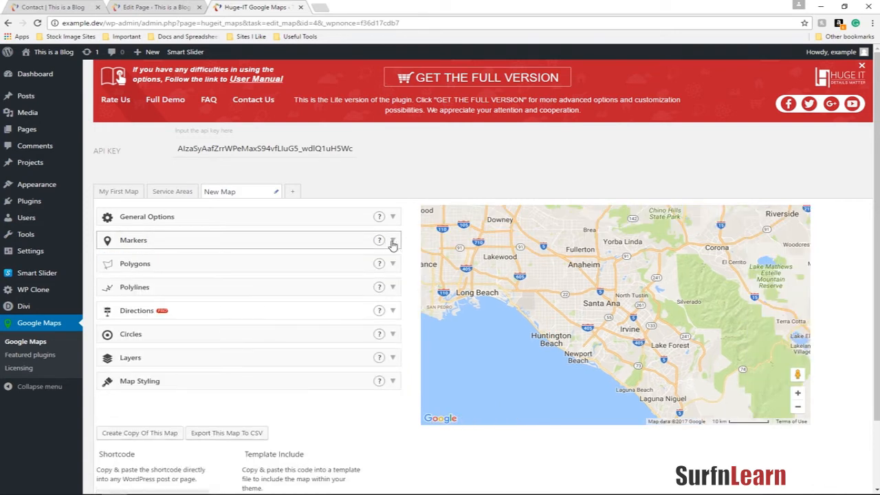
- Start a new marker on the map and set its address to Huntington Beach, CA, United States
left_click(144, 242)
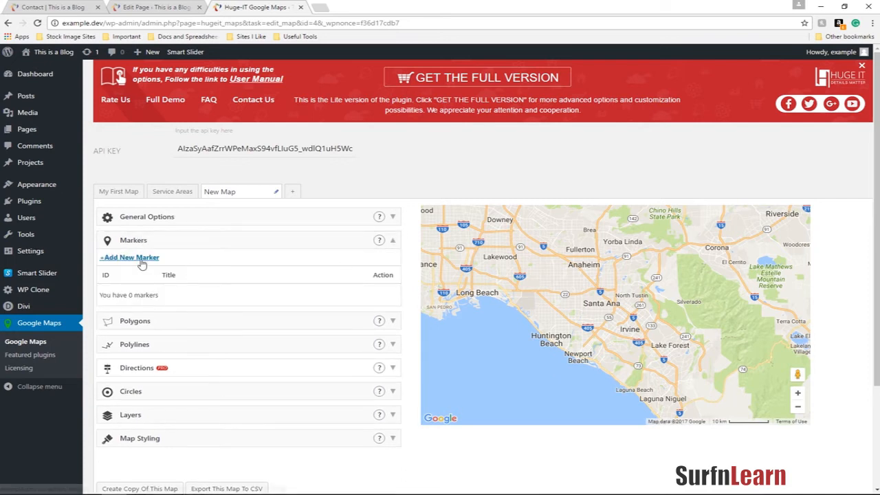
left_click(141, 260)
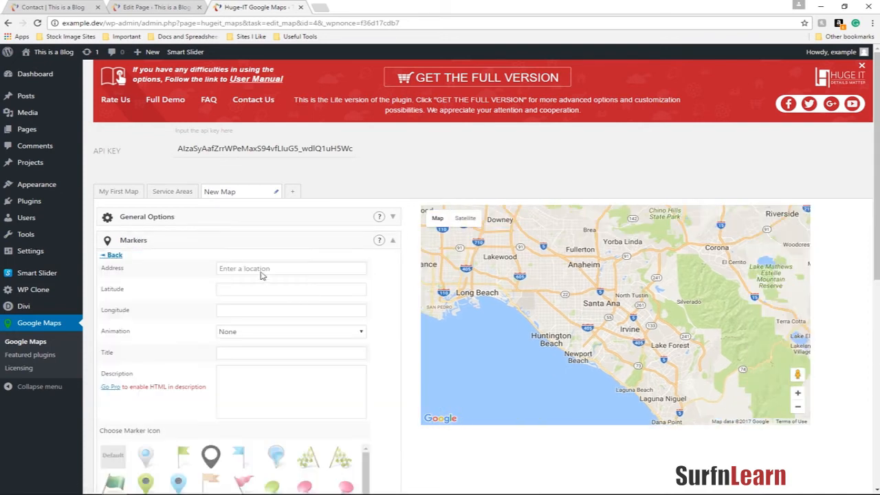
left_click(257, 267)
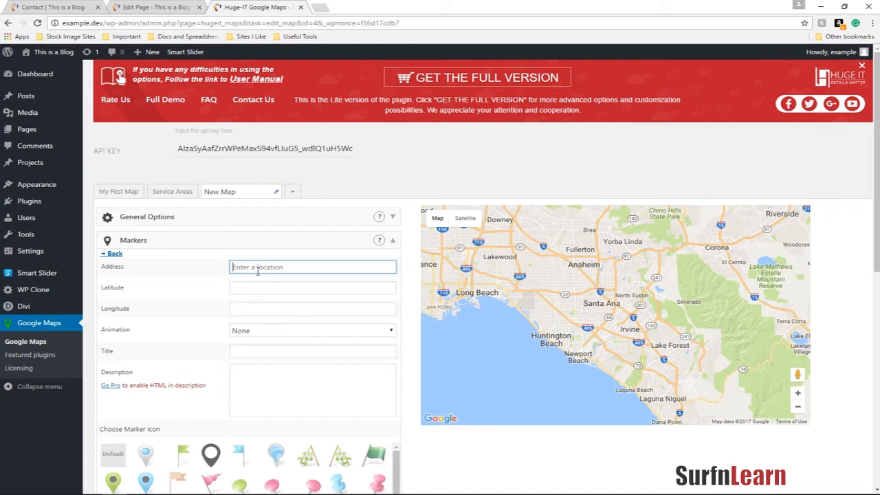
type("Hunting")
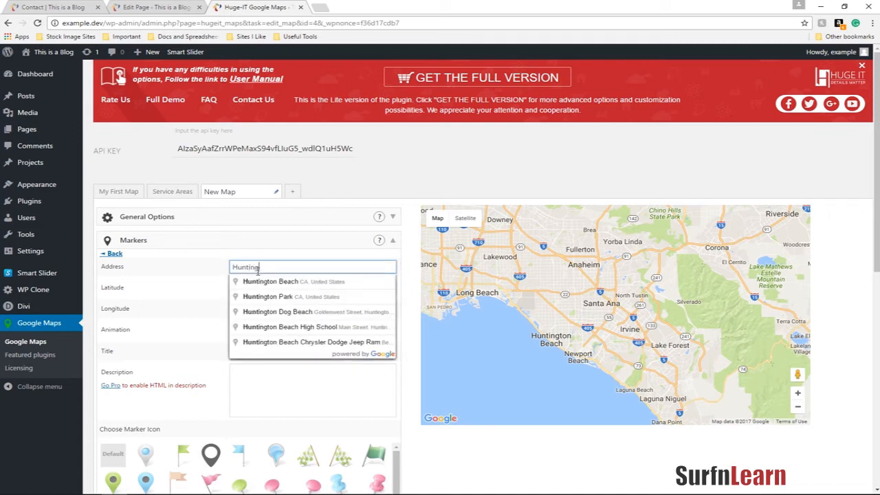
type("ton")
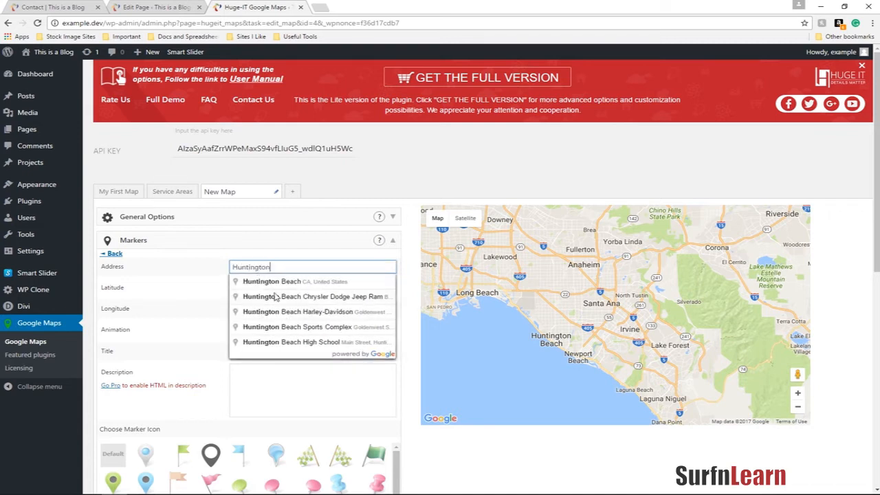
left_click(276, 282)
- Title the marker Huntington Beach, look through the available marker icons, and save it with the default icon
left_click(293, 351)
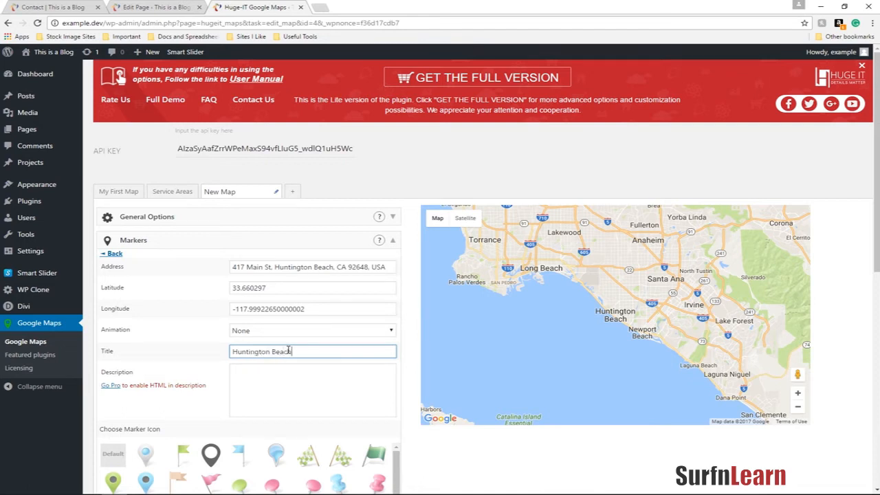
scroll(335, 333, "down", 3)
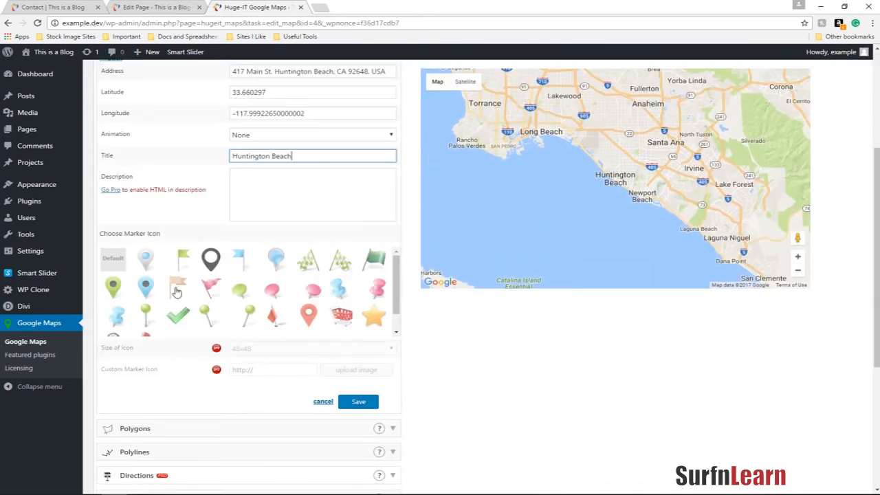
left_click(168, 286)
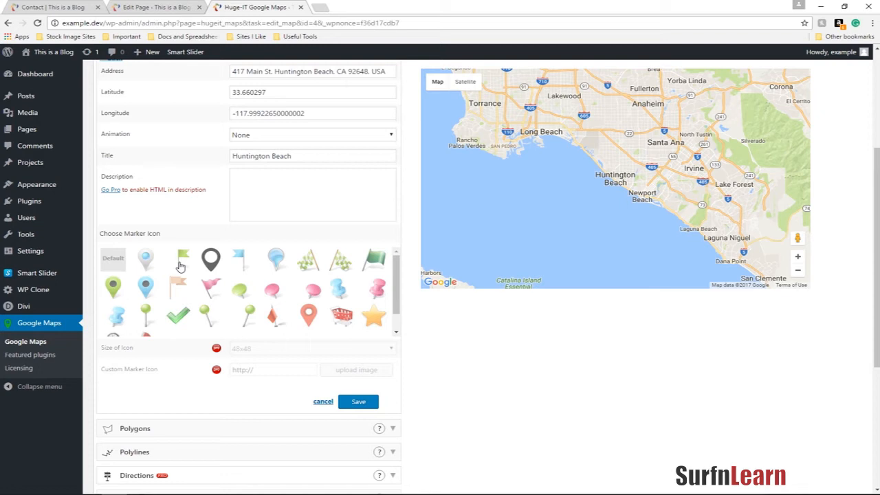
scroll(347, 280, "down", 1)
scroll(346, 280, "up", 5)
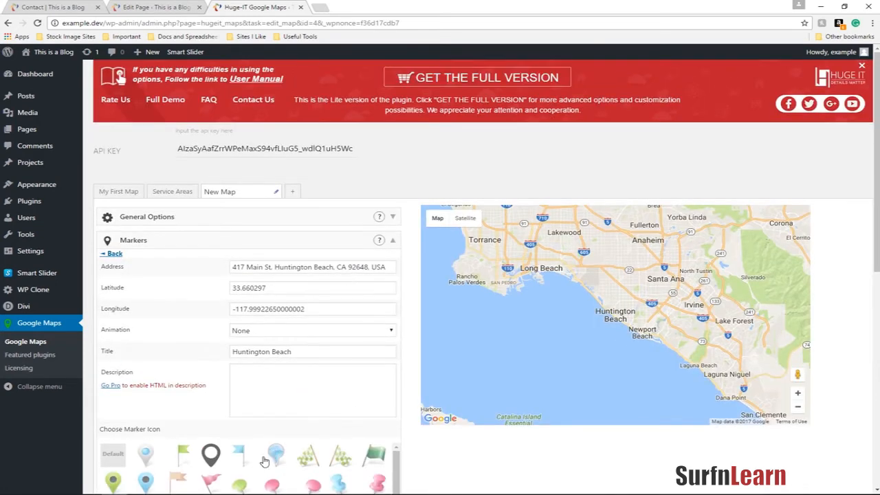
scroll(264, 462, "down", 5)
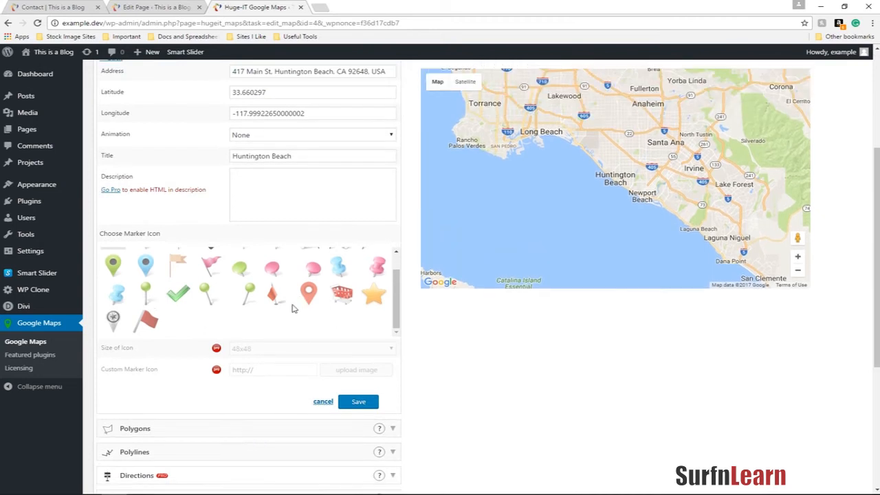
left_click(365, 408)
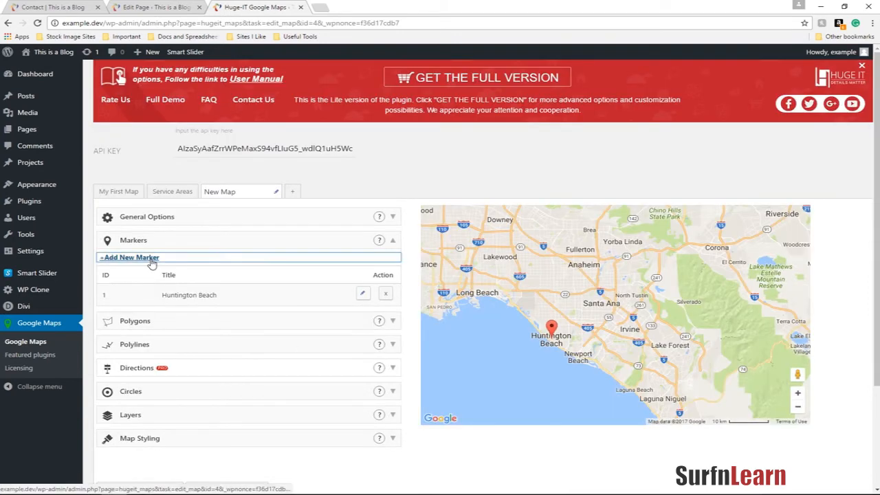
- Start a second marker and set its address to Newport Beach, CA, United States
left_click(150, 259)
left_click(298, 266)
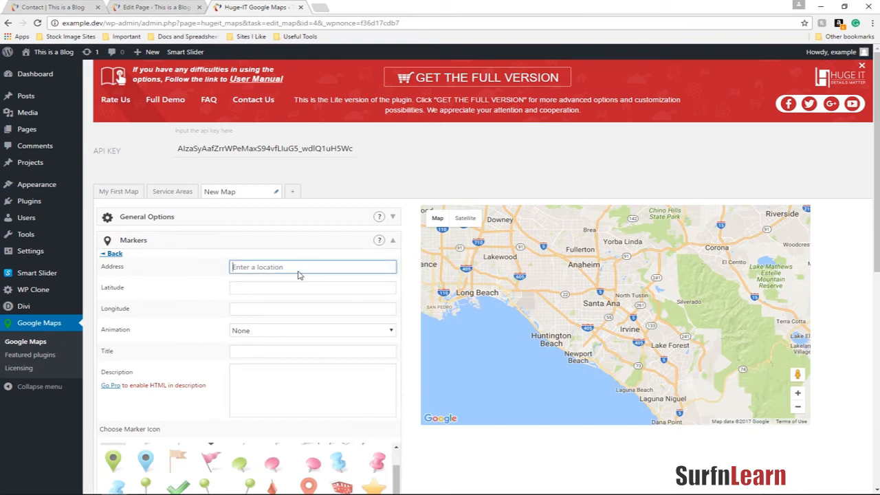
type("New")
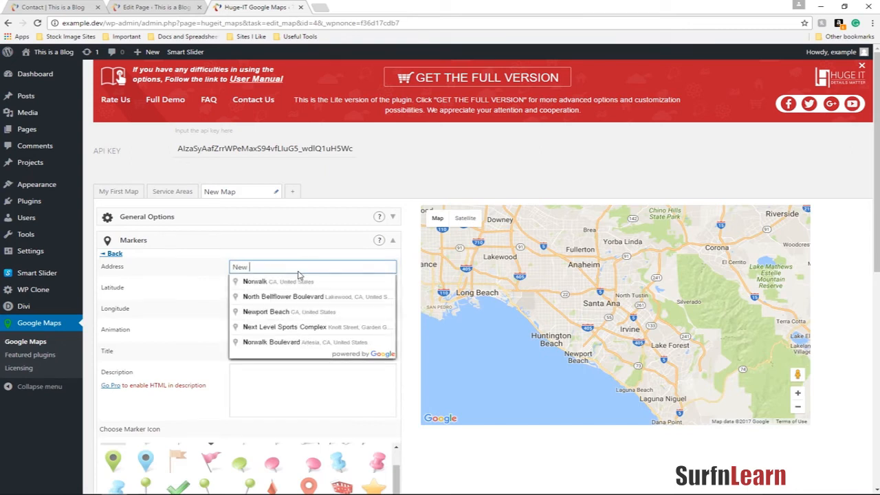
type("port")
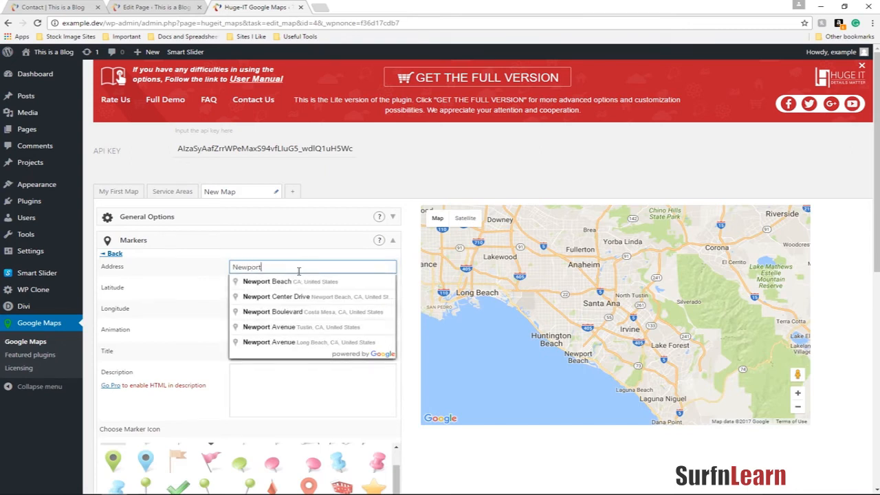
left_click(287, 282)
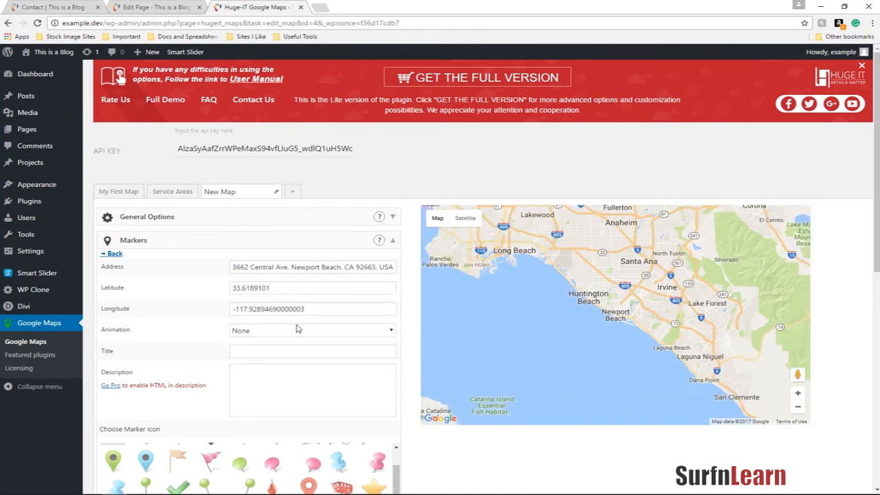
- Title the second marker Newport, save it, and collapse the marker settings
left_click(269, 354)
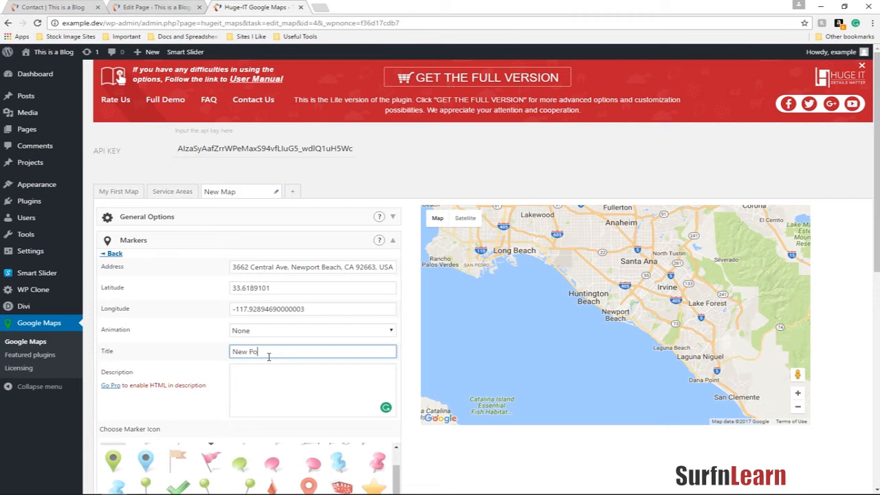
scroll(267, 357, "down", 2)
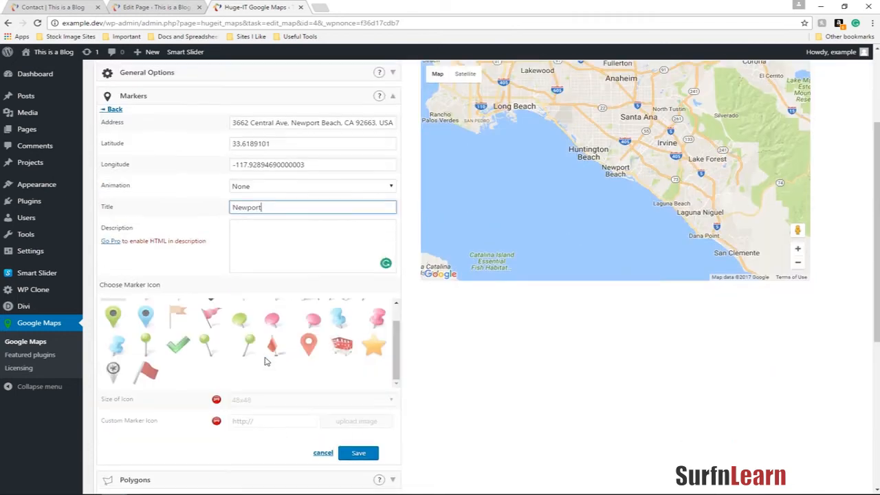
left_click(358, 453)
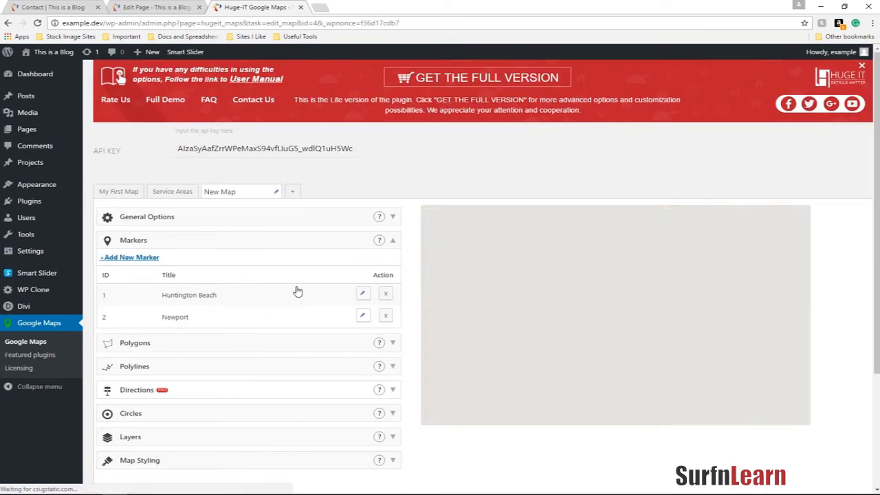
scroll(298, 291, "down", 1)
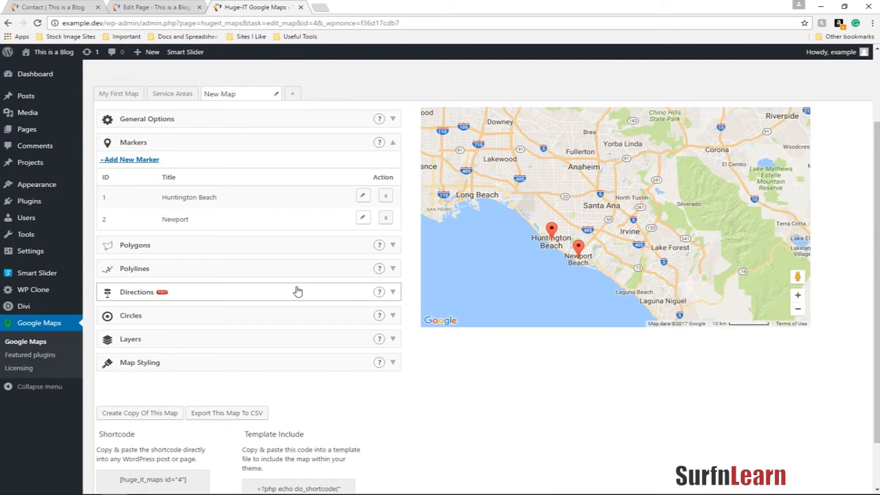
left_click(385, 144)
scroll(390, 150, "up", 1)
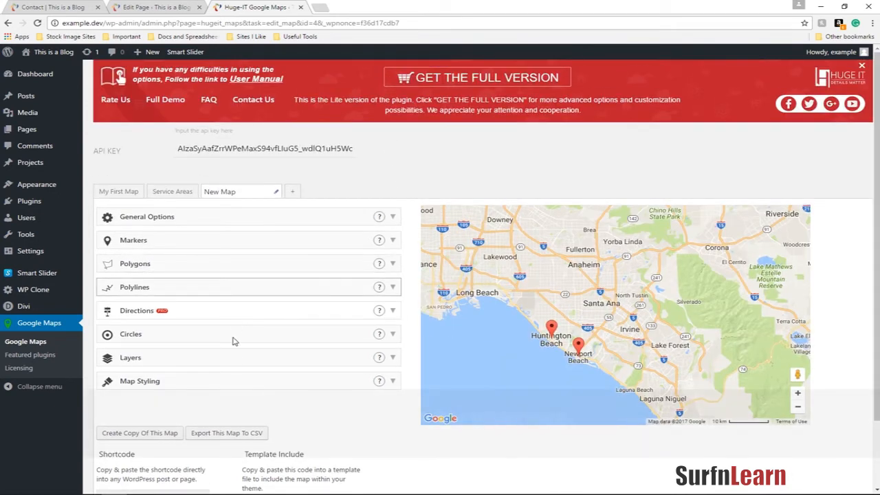
- Start a new unnamed circle on the map centered at Huntington Beach, CA, United States
left_click(392, 334)
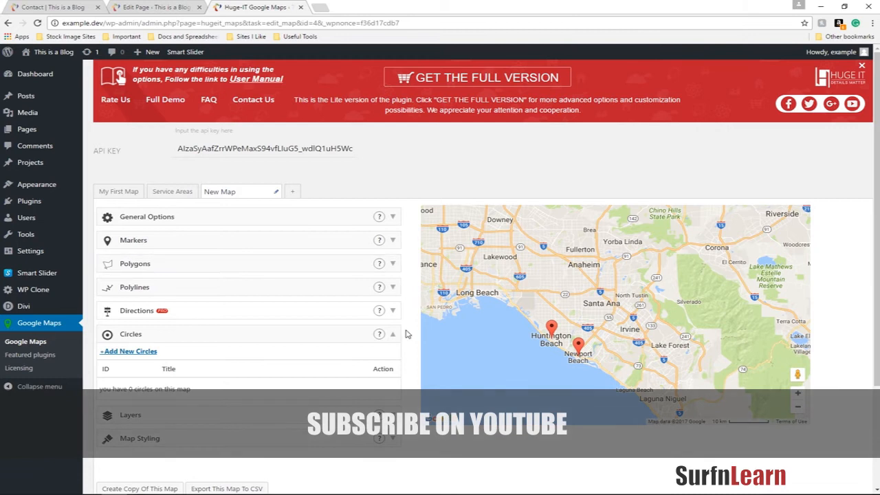
left_click(147, 353)
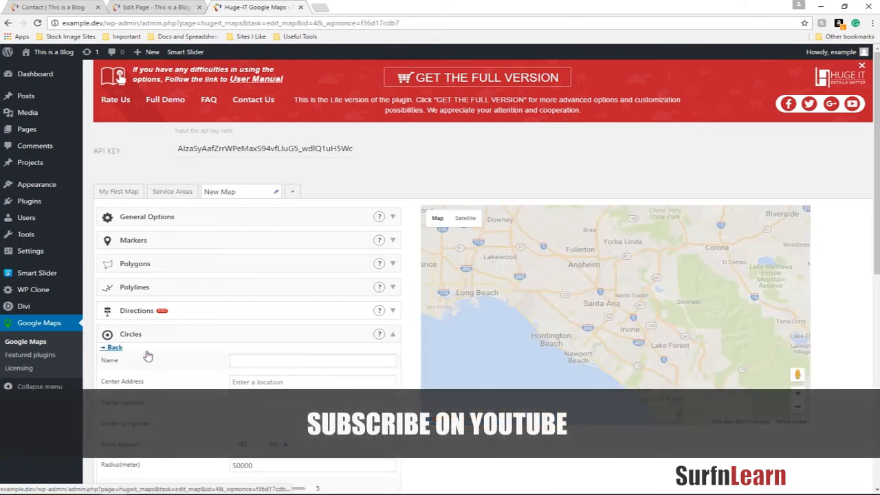
left_click(311, 362)
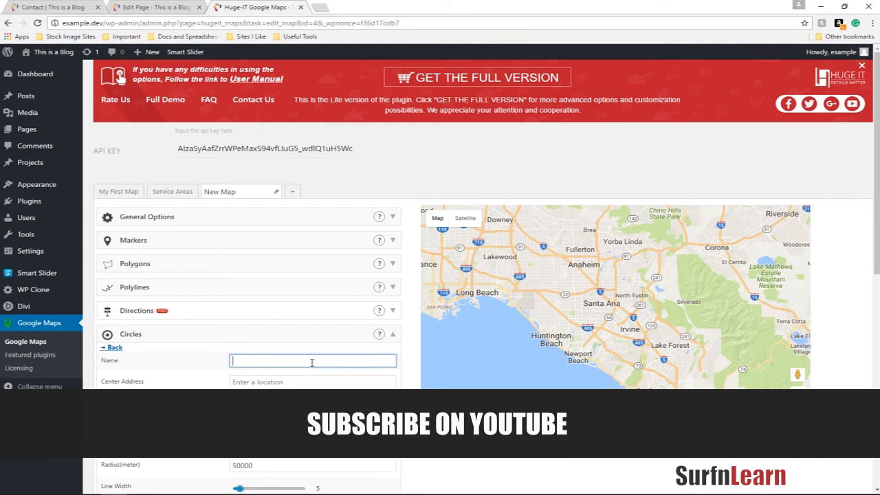
left_click(297, 383)
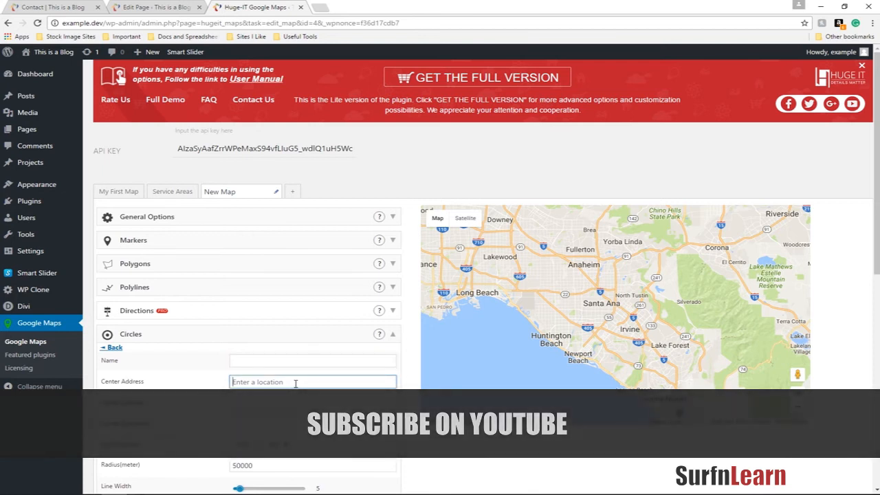
type("hunti")
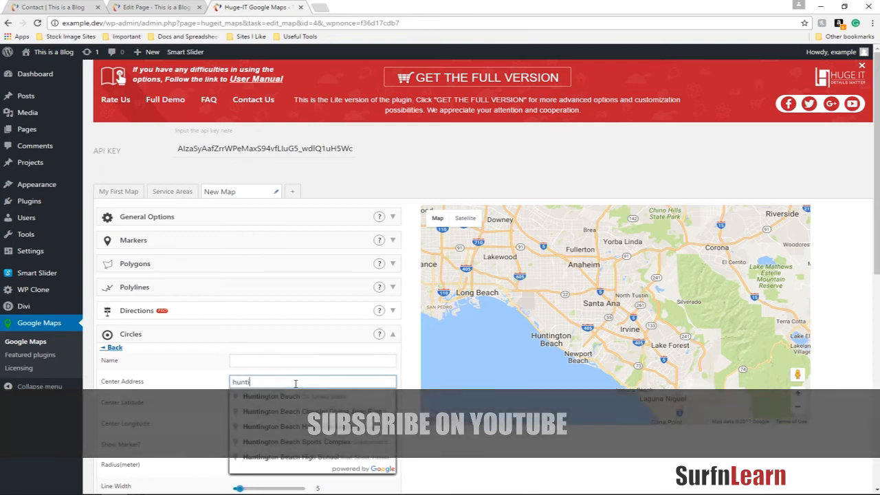
type("ngton")
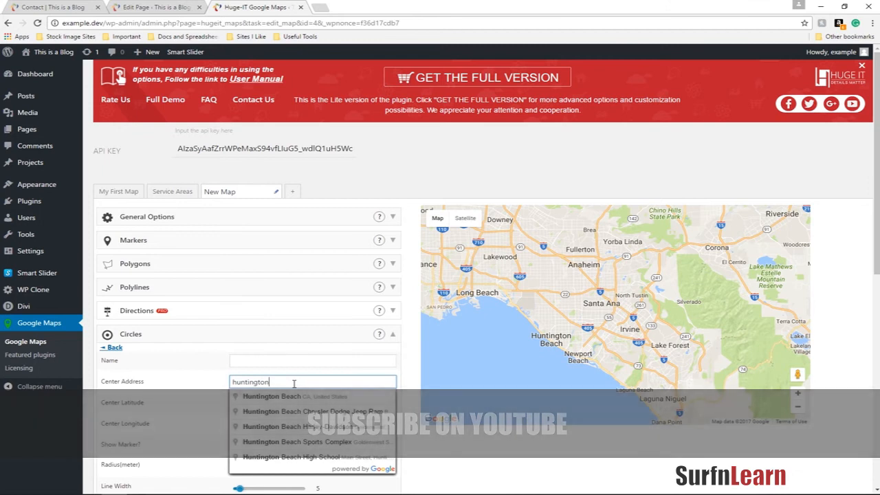
left_click(295, 397)
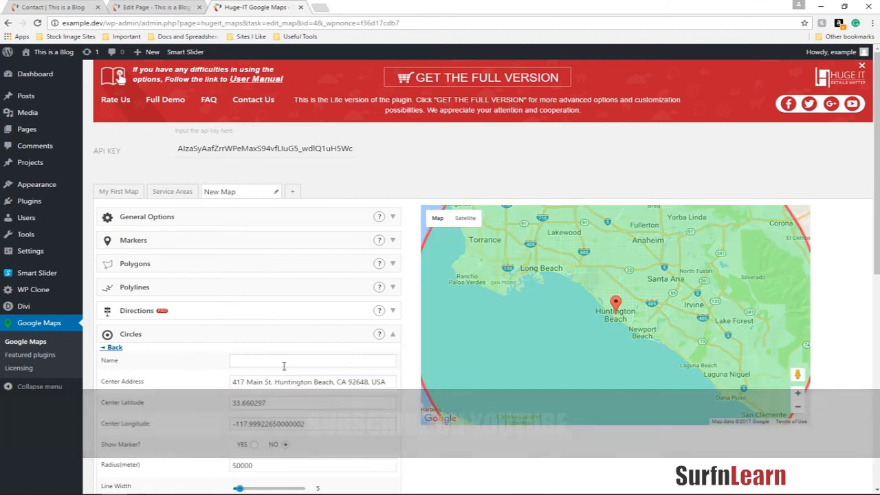
- Try a circle radius of 15000 meters, and set the radius to 25000 meters
scroll(262, 332, "down", 2)
double_click(261, 319)
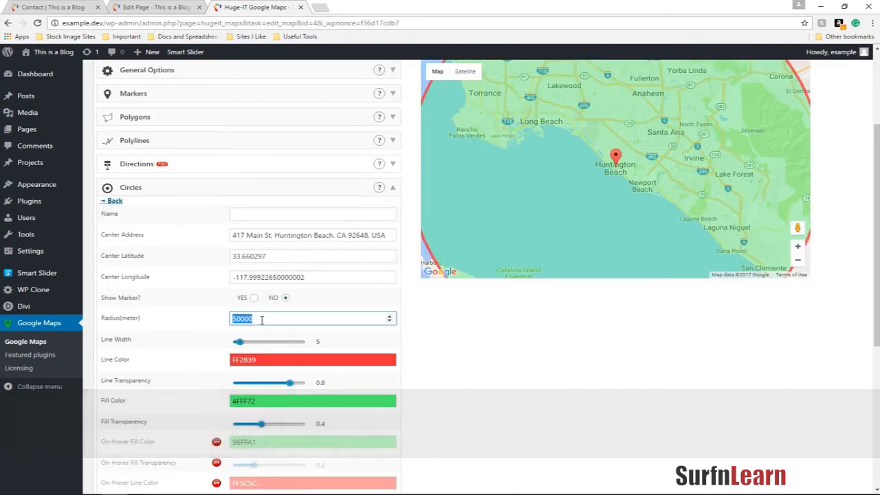
type("15000")
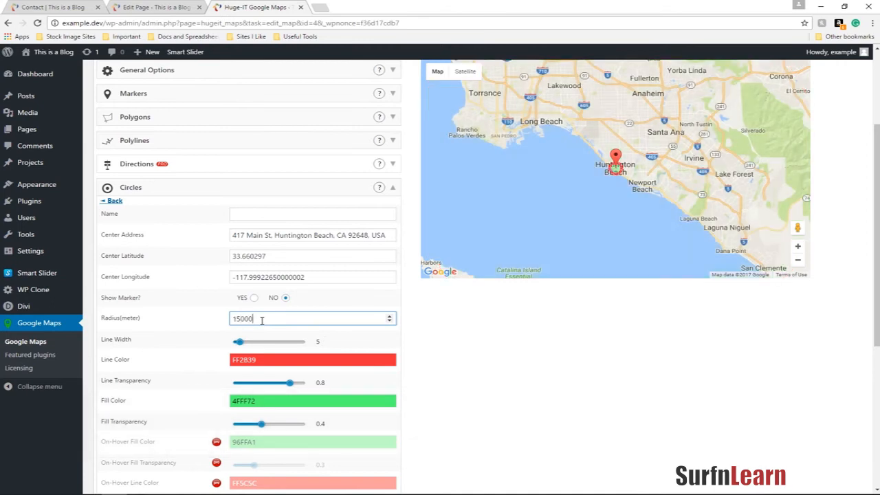
double_click(270, 317)
type("25000")
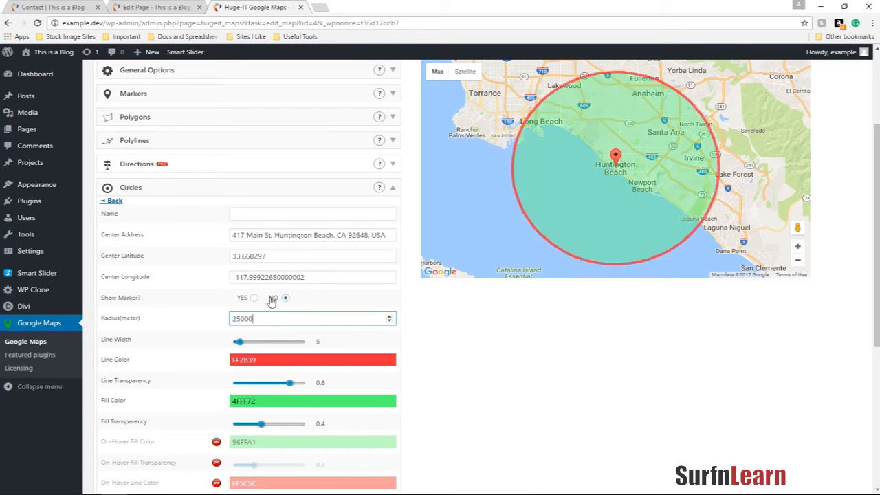
- Change the circle's line color to light blue 82CCFF
left_click(280, 363)
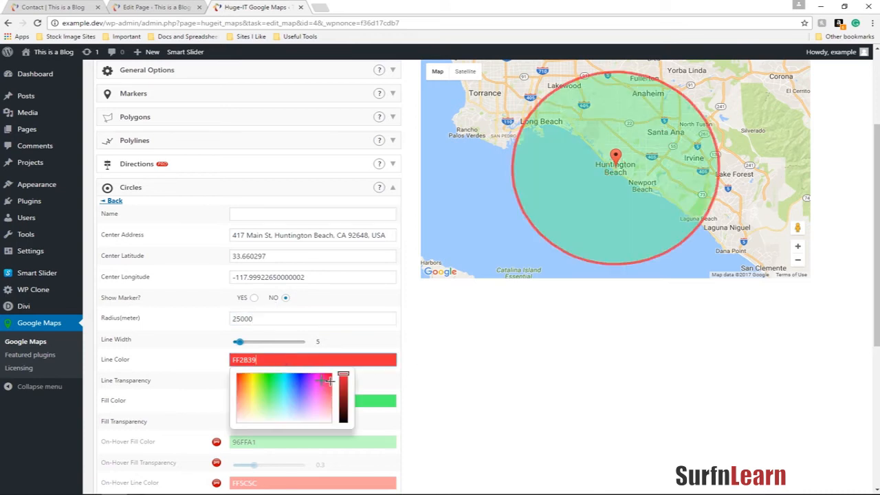
left_click(282, 393)
left_click_drag(282, 393, 290, 397)
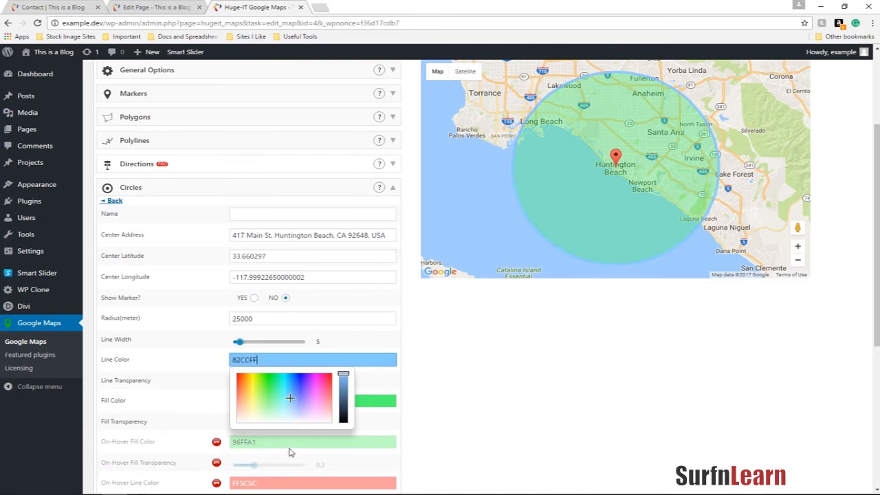
- Change the circle's fill color to light blue 63CFFF and save the circle
left_click(375, 402)
left_click_drag(282, 434, 288, 433)
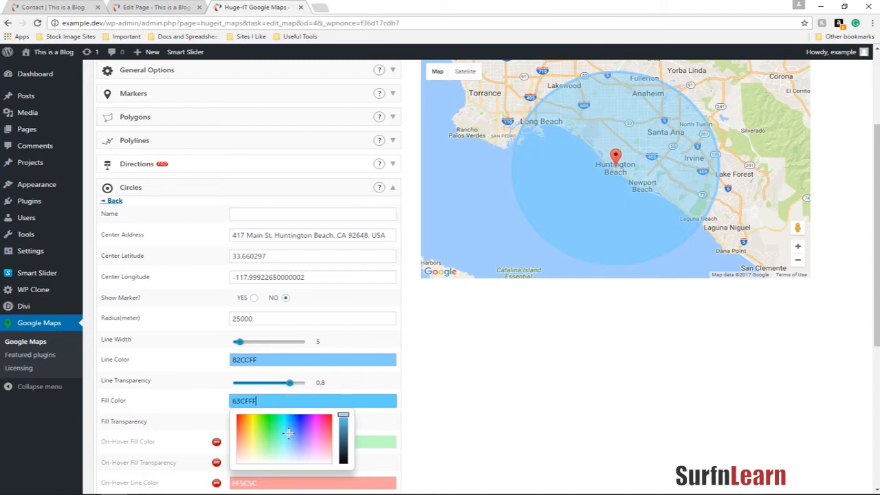
scroll(511, 432, "down", 1)
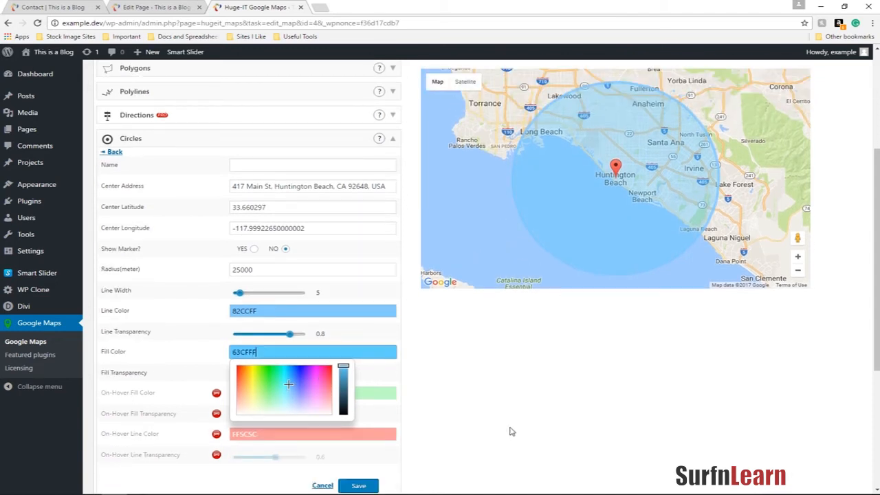
left_click(363, 485)
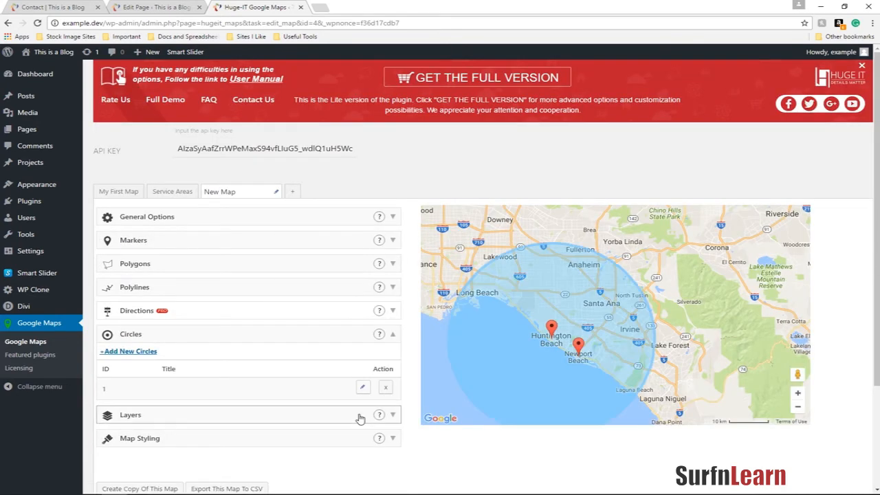
- Copy the map's shortcode [huge_it_maps id="4"]
scroll(360, 418, "down", 3)
left_click_drag(186, 428, 117, 420)
key("ctrl+c")
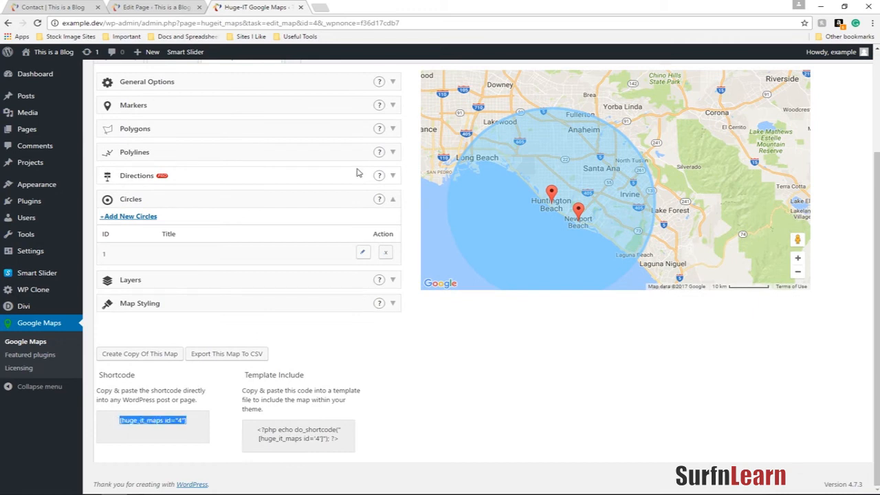
- Replace the content of the Contact page's Fullwidth Code module with [huge_it_maps id="4"], save the module and update the page
left_click(160, 7)
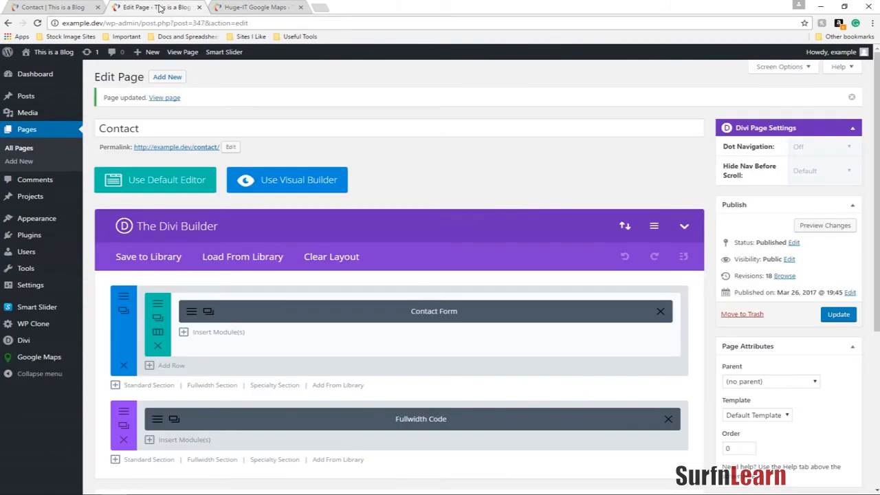
left_click(157, 419)
left_click_drag(436, 232, 280, 194)
key("ctrl+v")
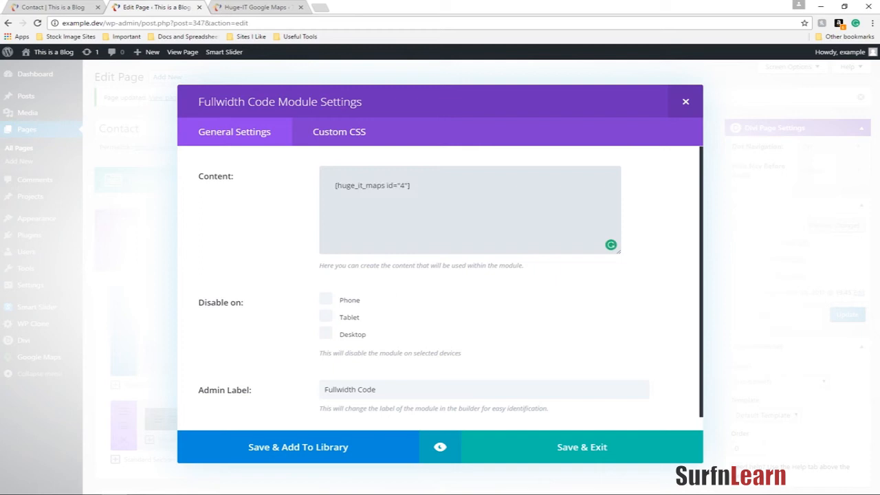
left_click(608, 457)
left_click(839, 314)
- Reload the live Contact page and examine the map below the contact form
left_click(52, 7)
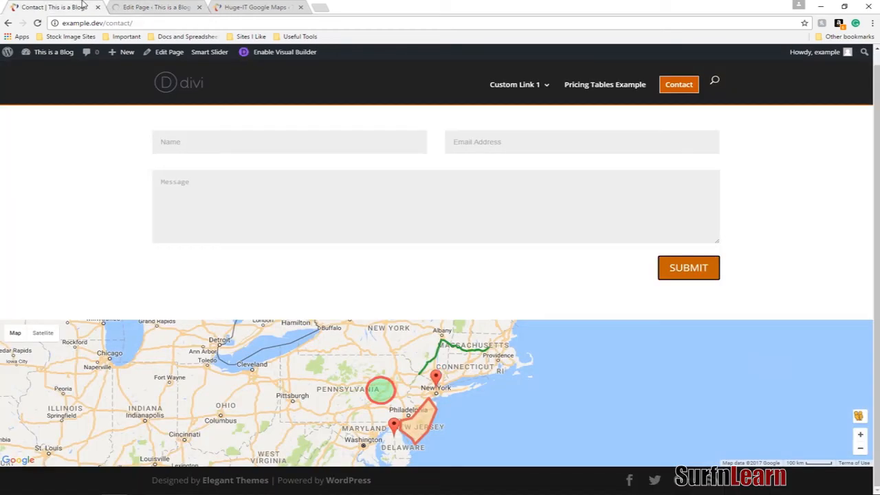
key("F5")
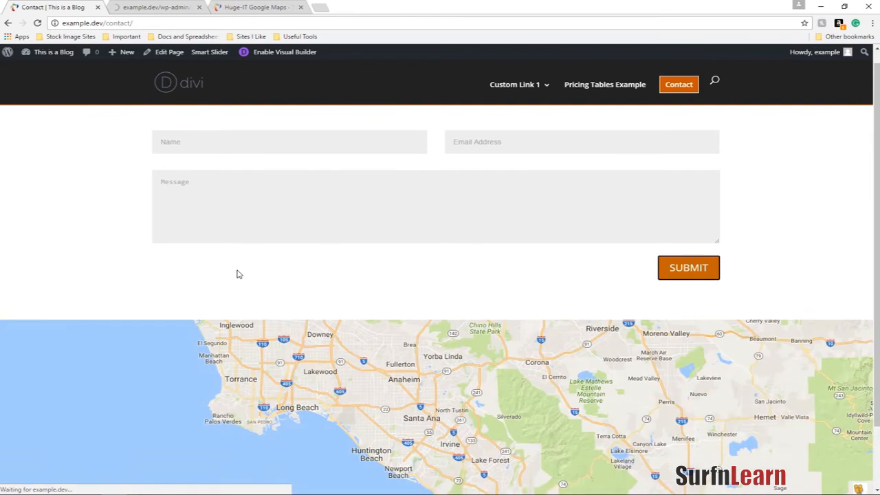
scroll(304, 288, "down", 2)
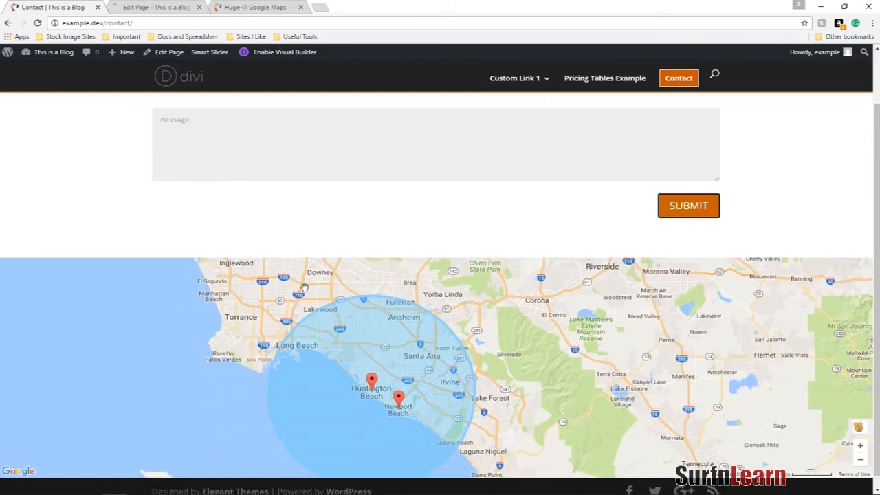
scroll(373, 238, "up", 2)
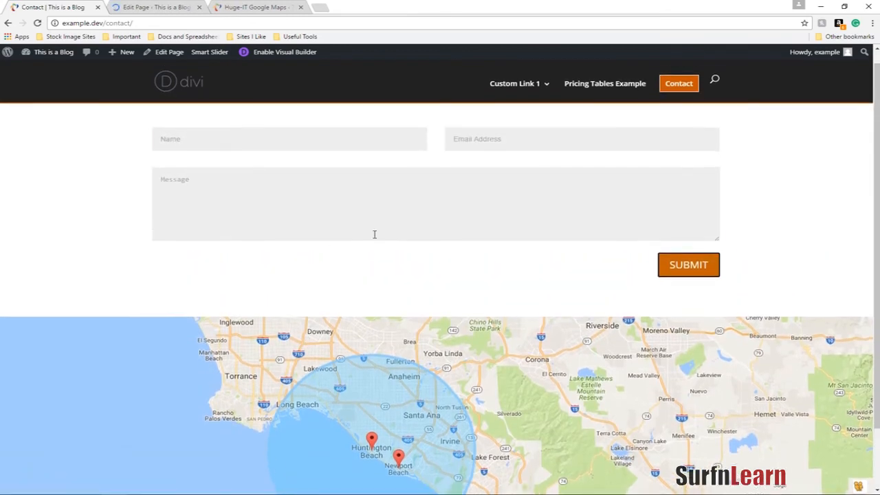
- Return to the map's settings and delete its untitled circle, reloading the page to refresh the circle list
left_click(155, 7)
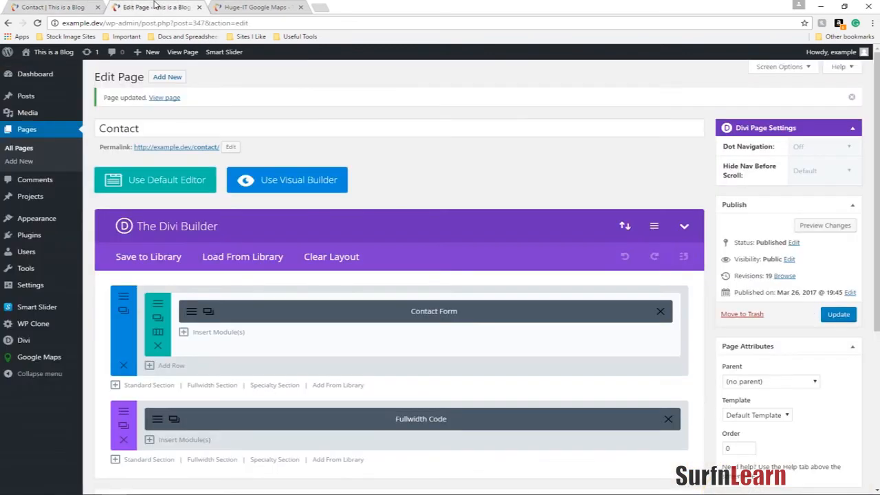
left_click(224, 6)
scroll(336, 264, "up", 3)
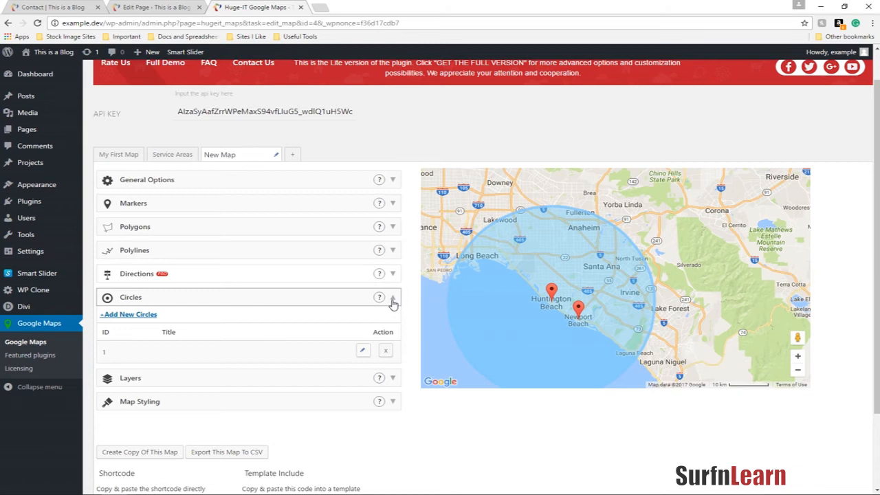
left_click(387, 351)
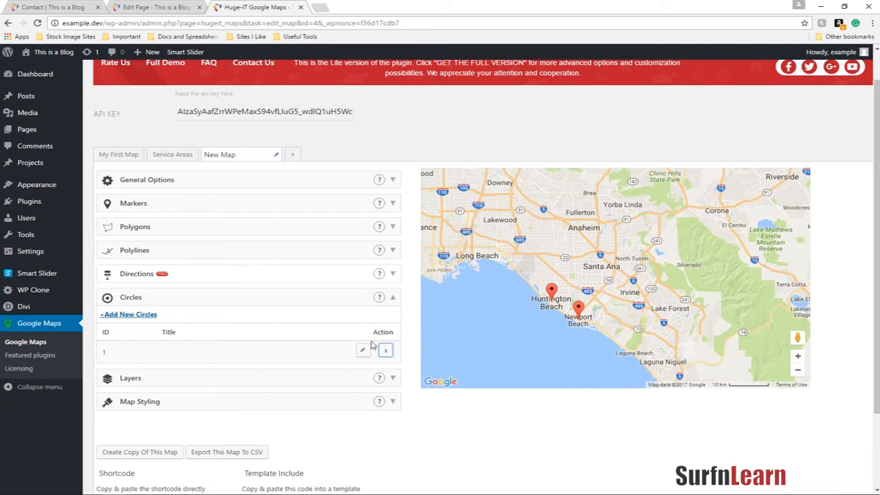
key("F5")
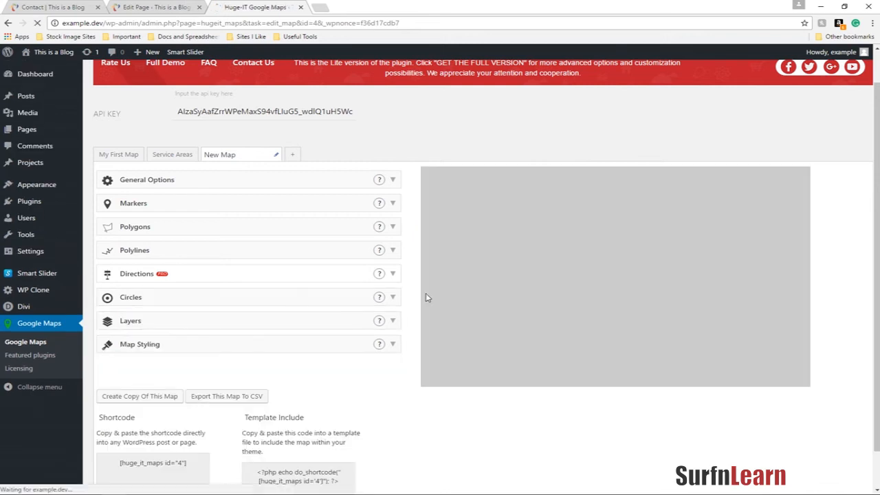
left_click(392, 297)
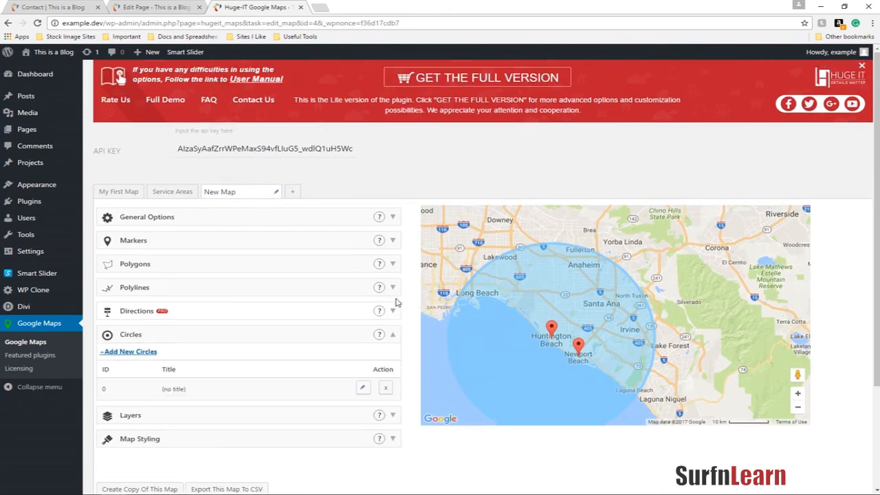
left_click(385, 389)
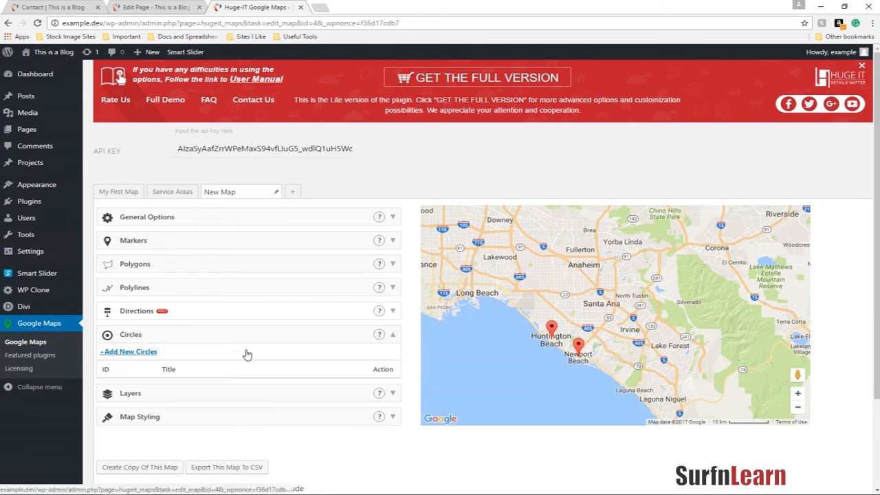
- Start a new polygon on the map and name it Service Areas
left_click(225, 264)
left_click(136, 281)
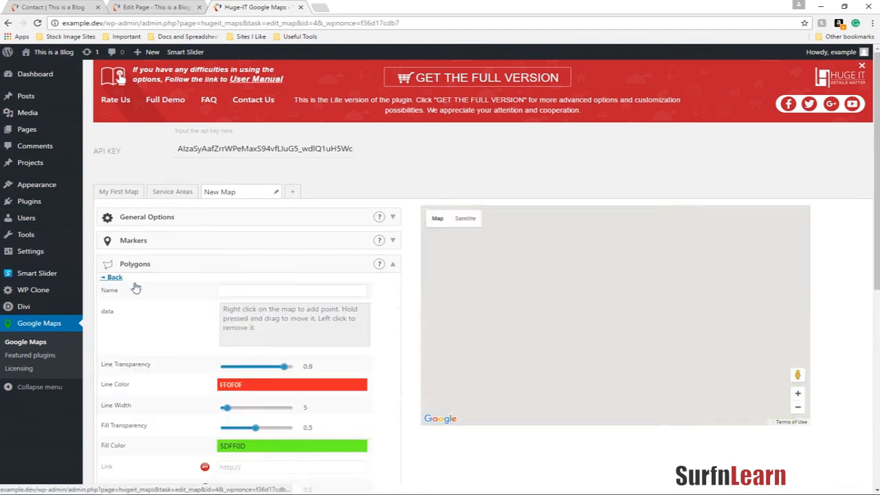
left_click(288, 289)
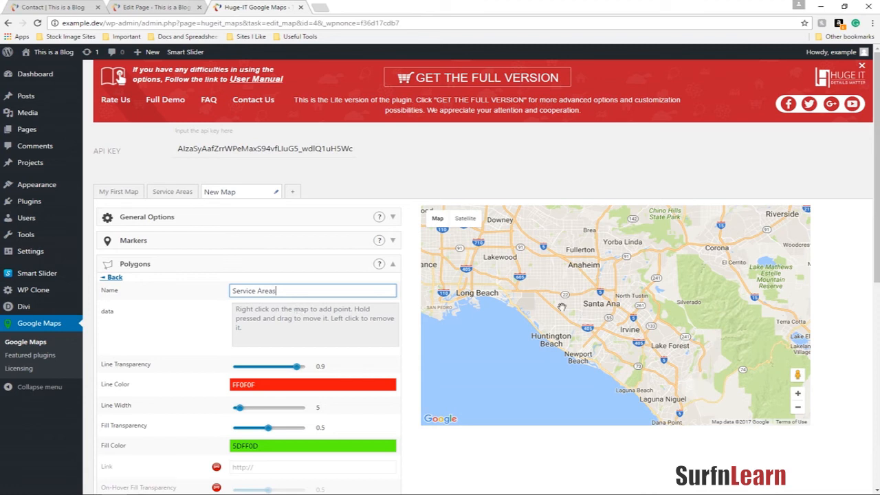
- Outline the polygon with five points: west of Anaheim, south of Yorba Linda, at Lake Forest, beside Newport Beach and at Huntington Beach
right_click(550, 265)
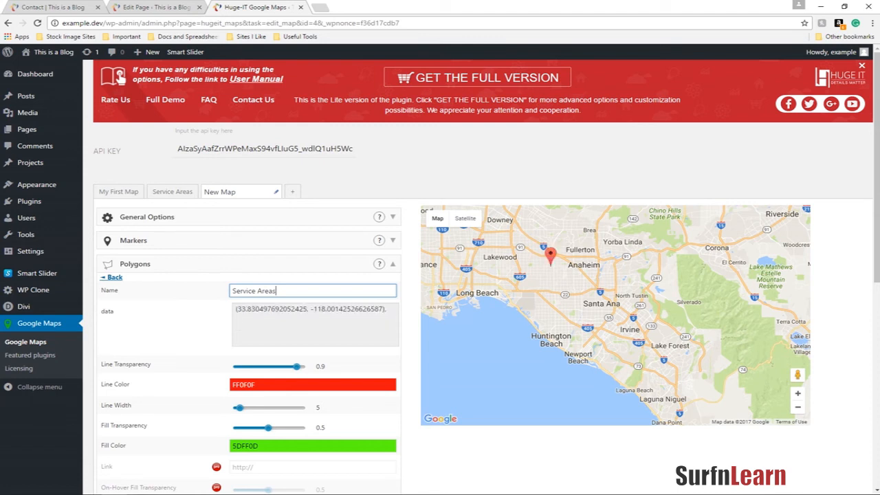
right_click(636, 270)
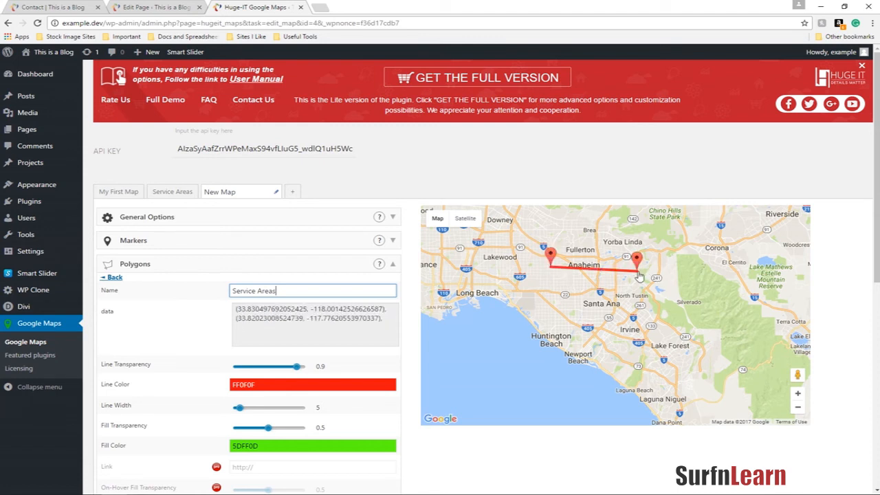
left_click(684, 345)
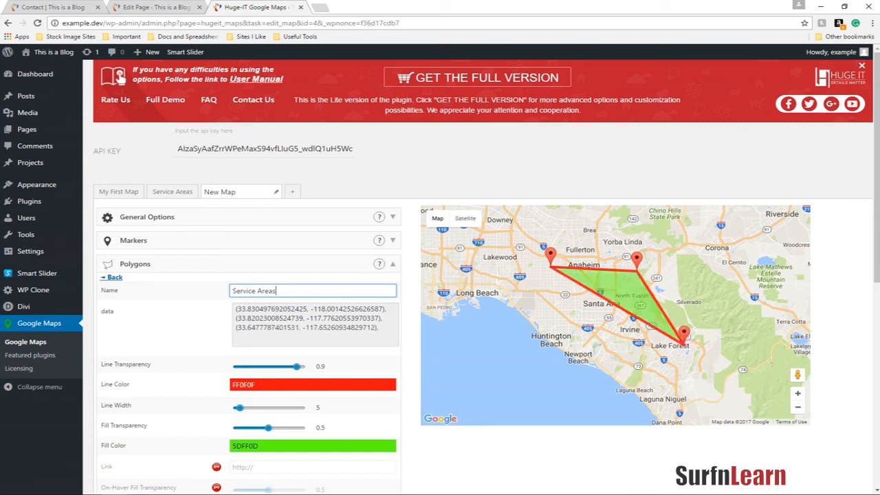
left_click(609, 360)
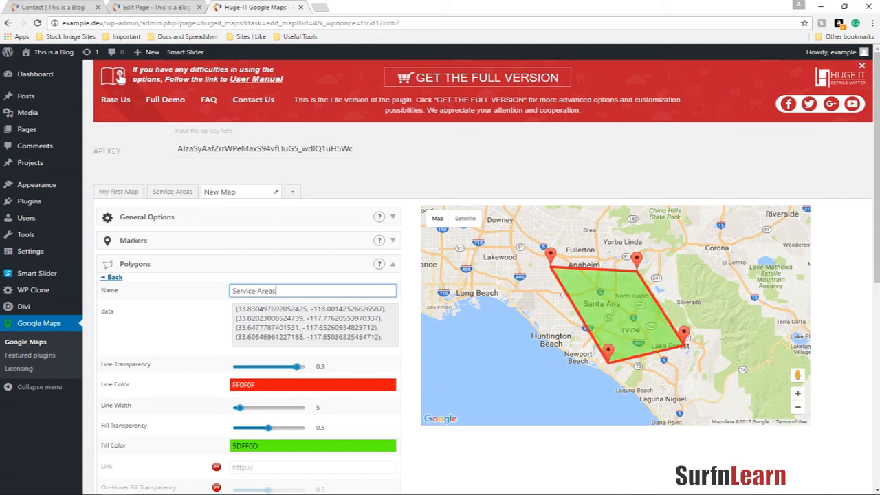
left_click(538, 322)
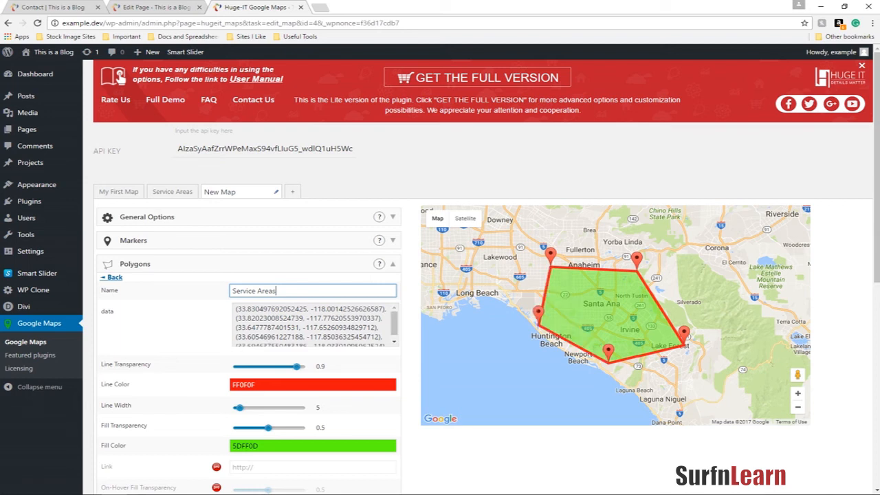
- Change the polygon's line color to light blue 59D1FF
left_click(291, 386)
left_click(285, 419)
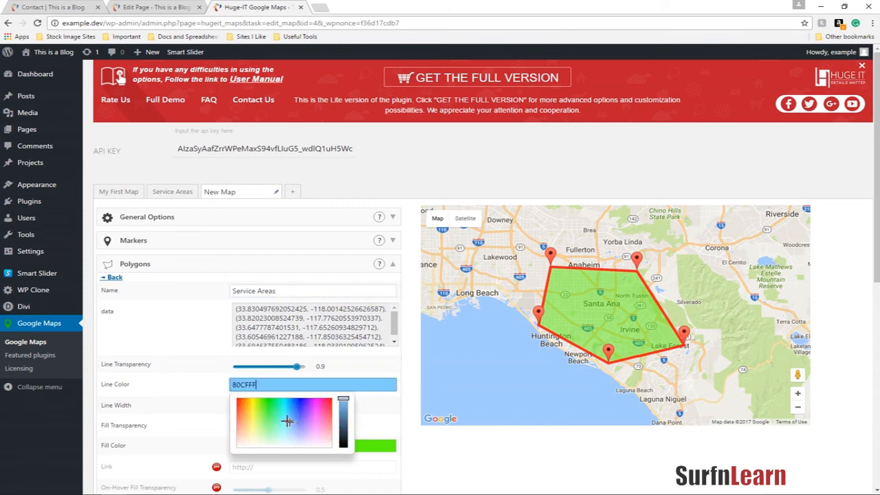
left_click_drag(284, 419, 288, 415)
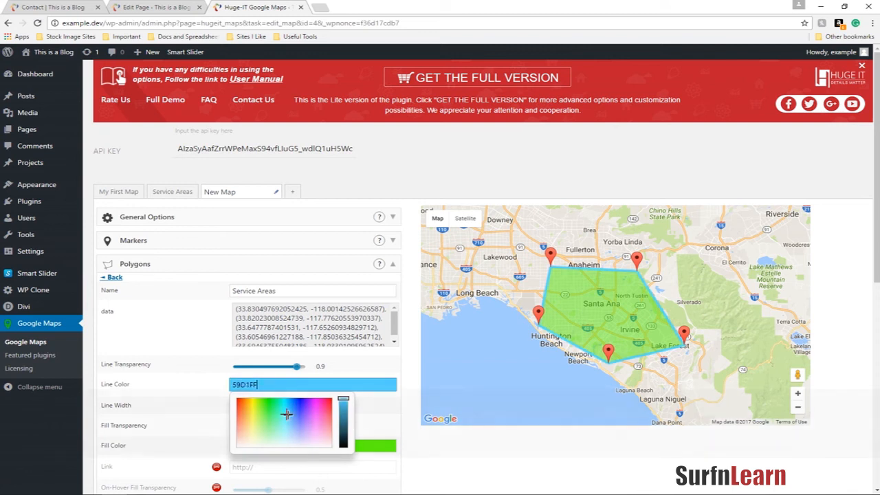
- Change the polygon's fill color to light blue 47EBFF and save the polygon
left_click(392, 446)
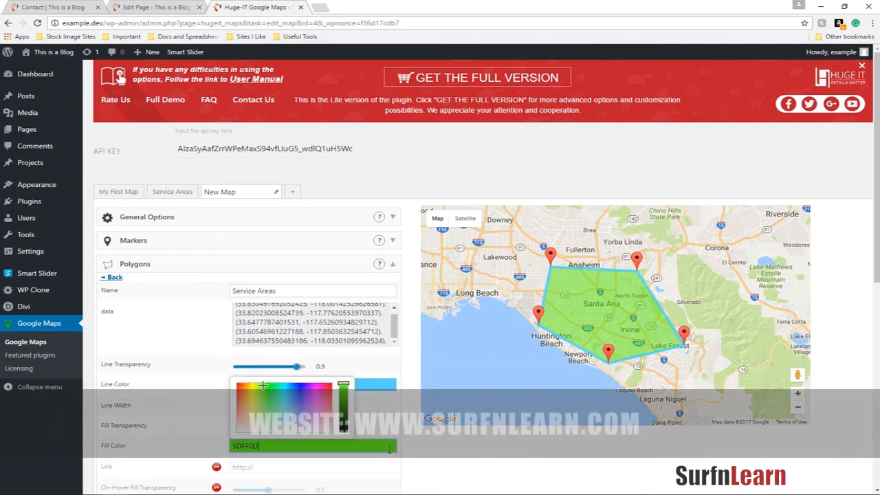
left_click_drag(280, 404, 286, 407)
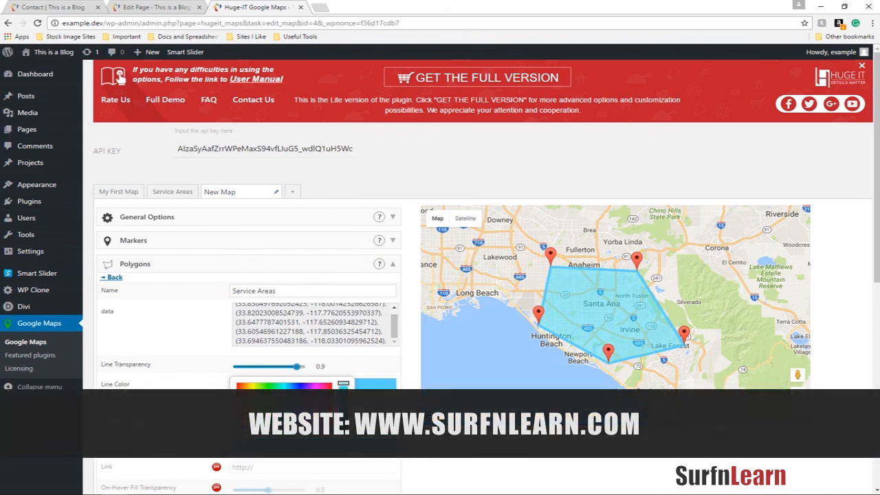
scroll(411, 444, "down", 3)
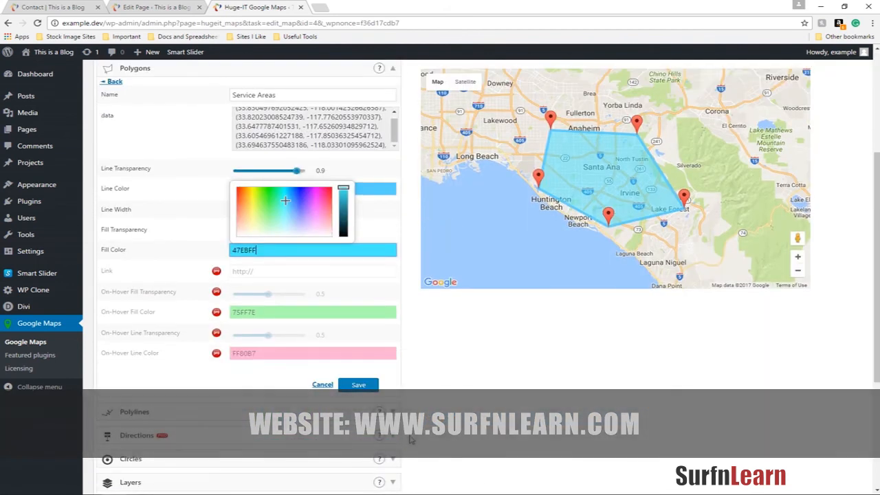
left_click(358, 385)
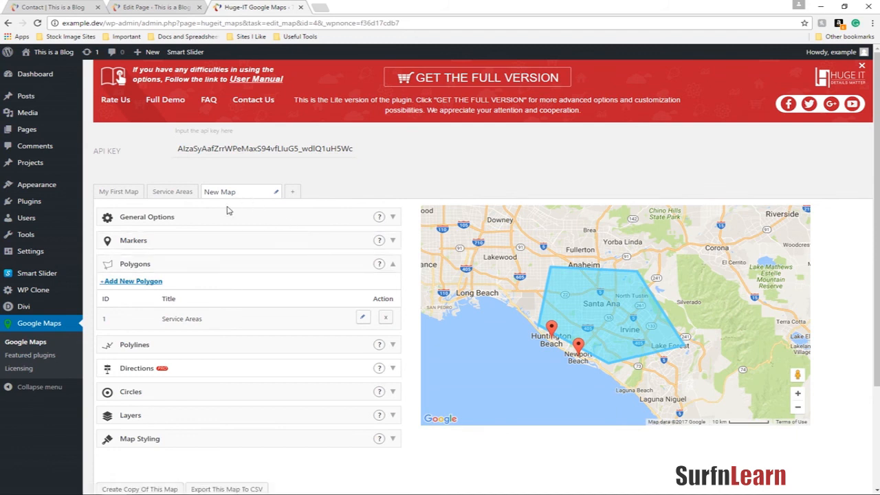
- Rename the map as Service Areas Huntington in its general options and save them
left_click(197, 225)
left_click_drag(275, 235, 210, 241)
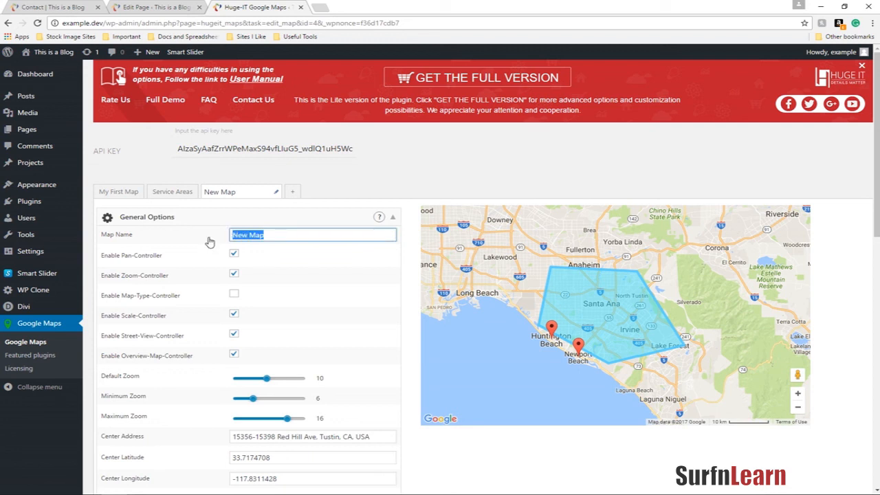
type("S")
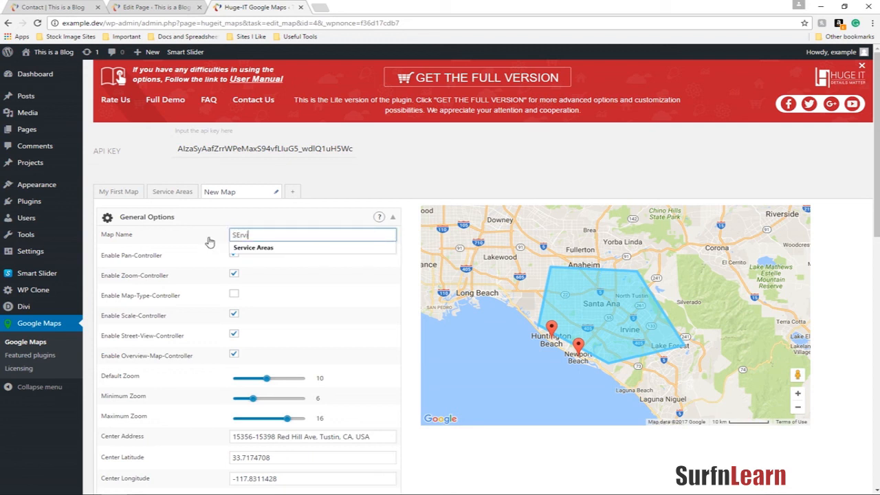
type("Erv")
type("i")
type("ice ")
type("Areas ")
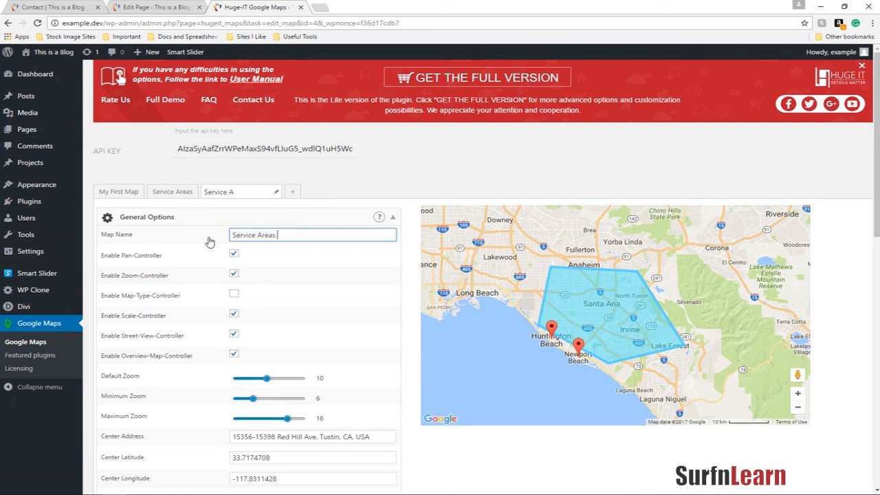
type("Huntington")
scroll(217, 260, "down", 8)
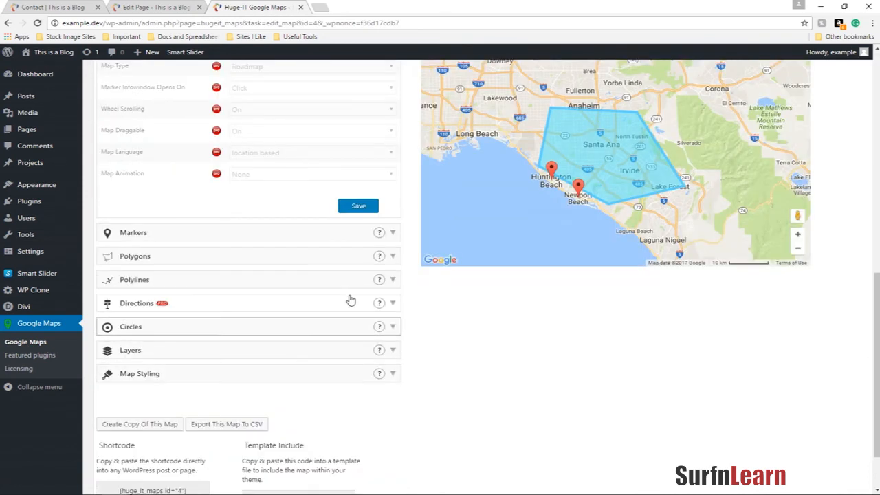
left_click(354, 211)
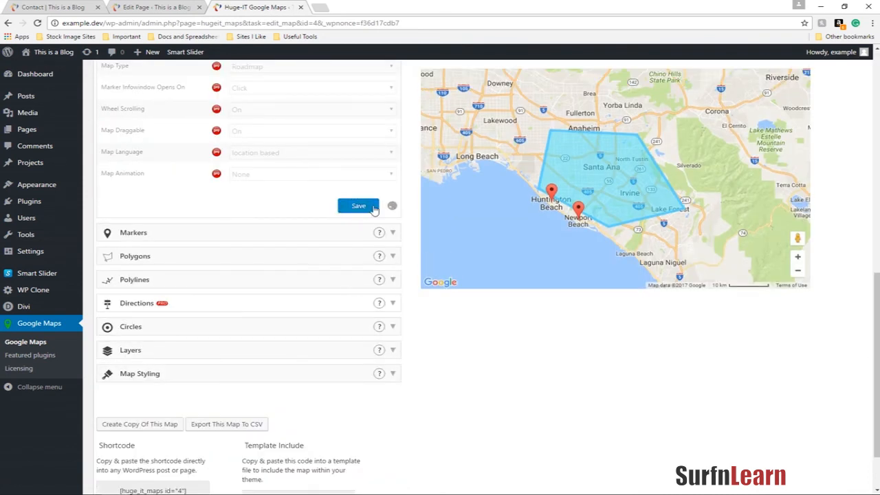
- Reload the live Contact page to check the map with the new polygon
left_click(39, 6)
key("F5")
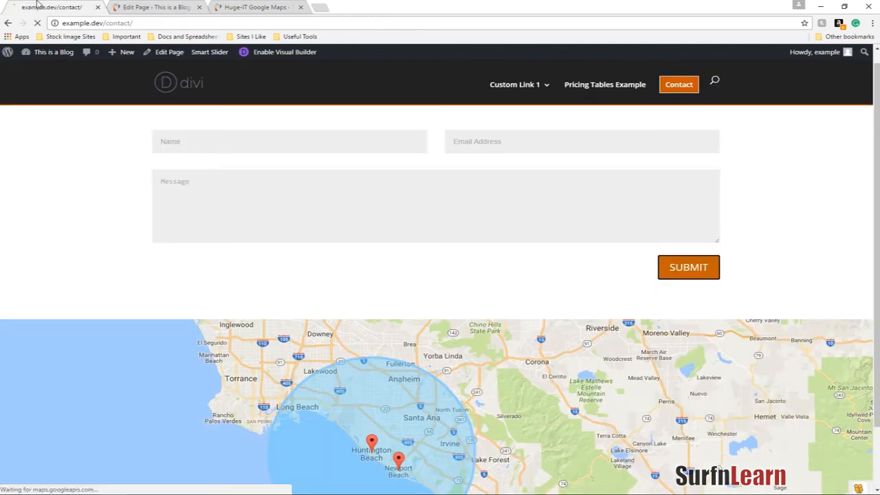